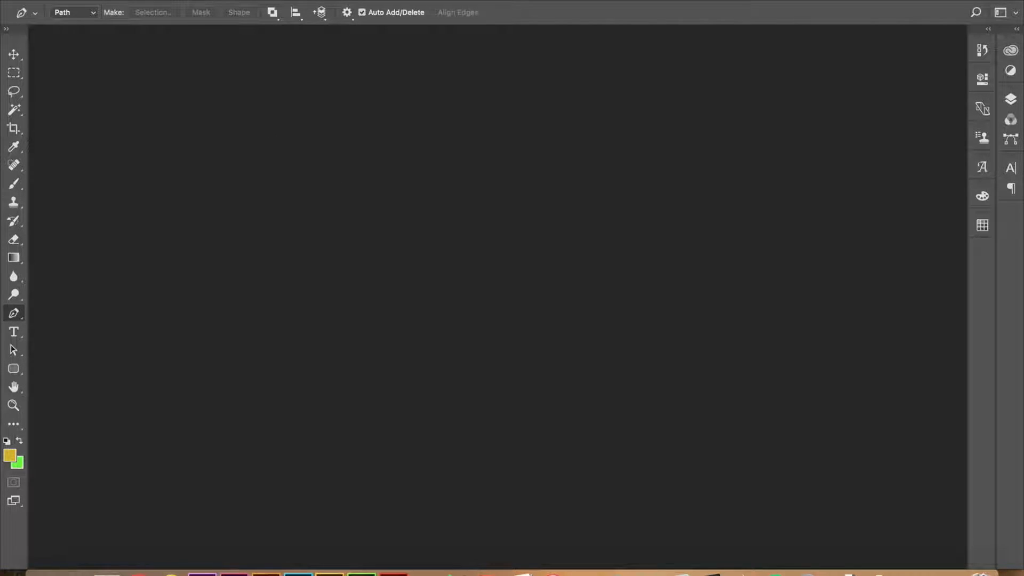
Open the recently used image AdobeStock_69835296.jpeg
{"action": "left_click", "coordinate": [127, 0]}
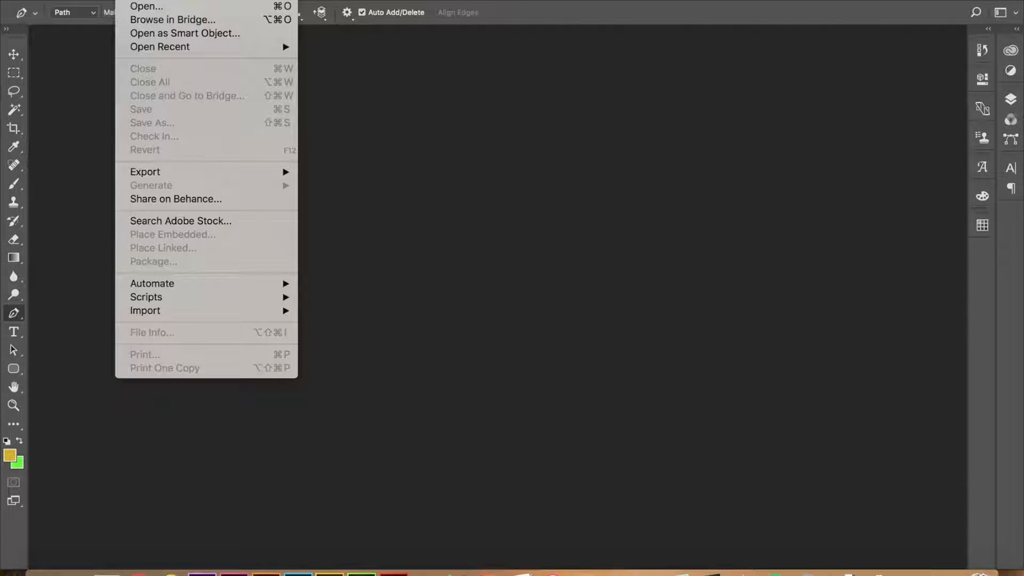
{"action": "mouse_move", "coordinate": [268, 47]}
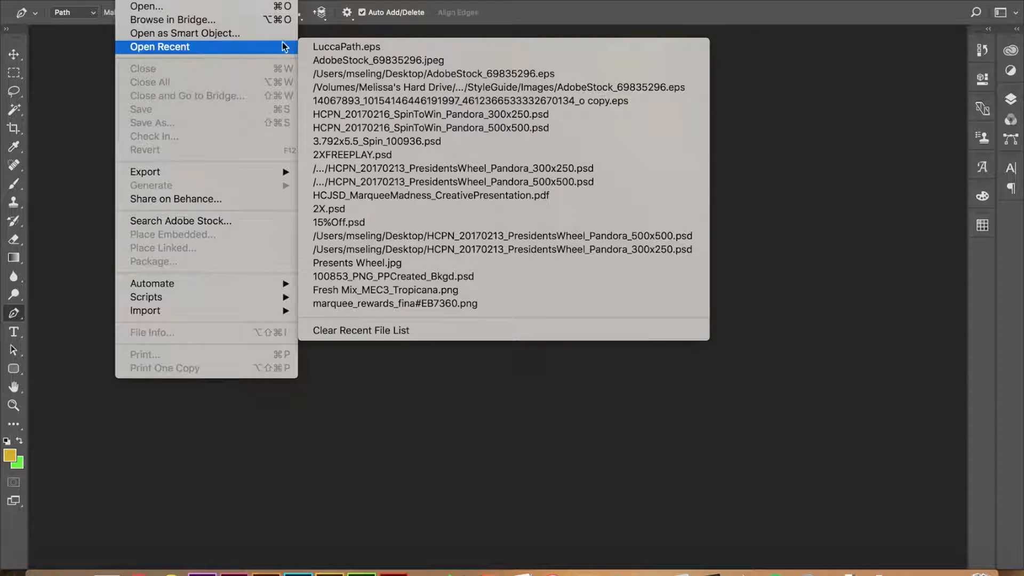
{"action": "left_click", "coordinate": [331, 60]}
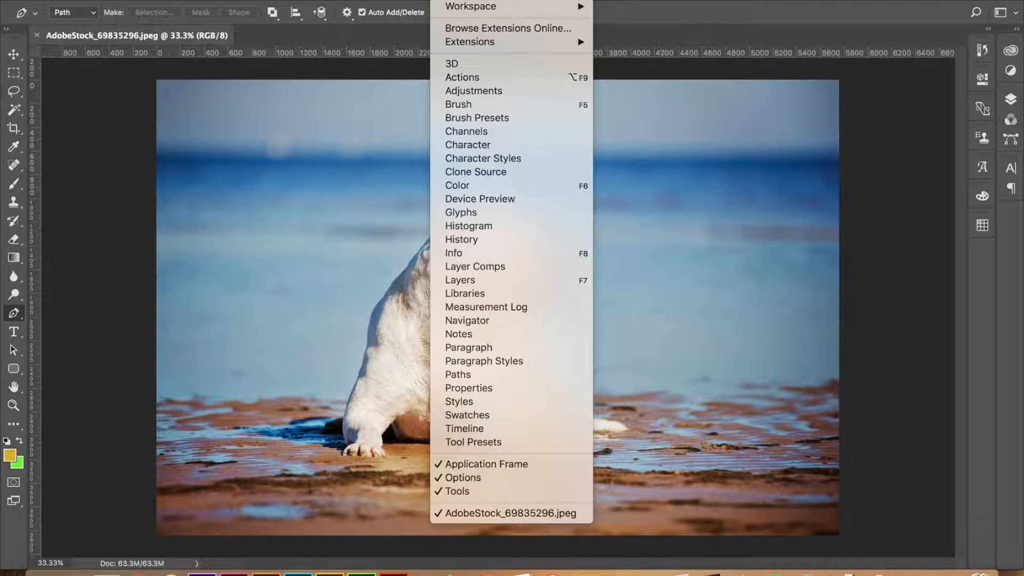
Show the document's paths and create a new path named Lucca Path
{"action": "left_click", "coordinate": [504, 374]}
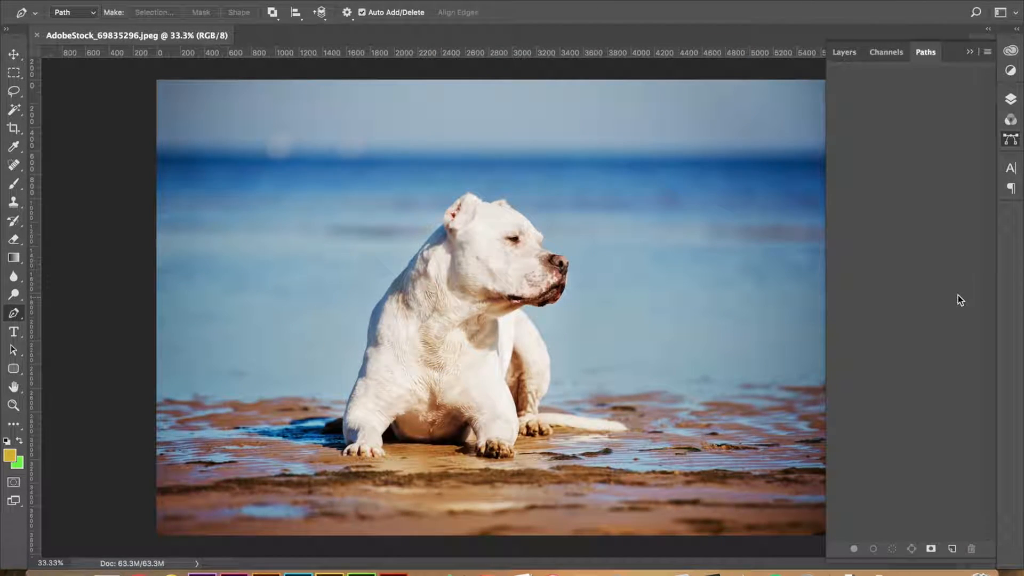
{"action": "left_click", "coordinate": [987, 53]}
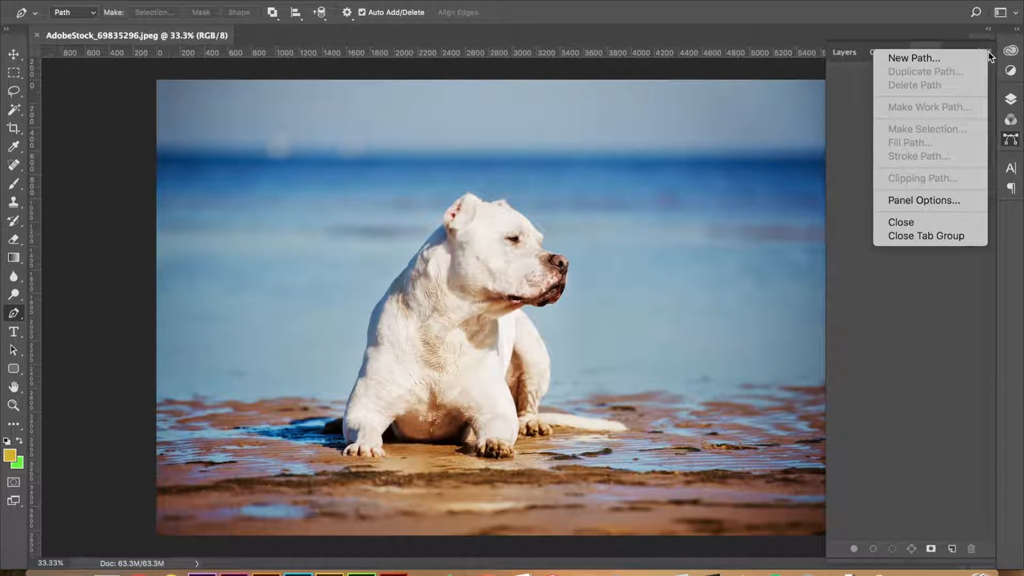
{"action": "left_click", "coordinate": [964, 60]}
{"action": "type", "text": "Lucca Path"}
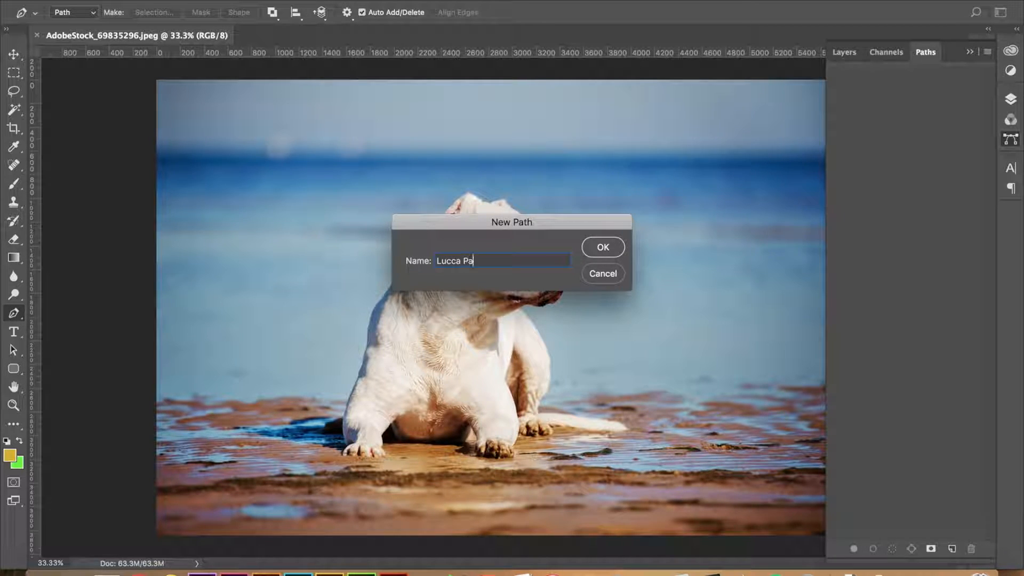
{"action": "left_click", "coordinate": [593, 252]}
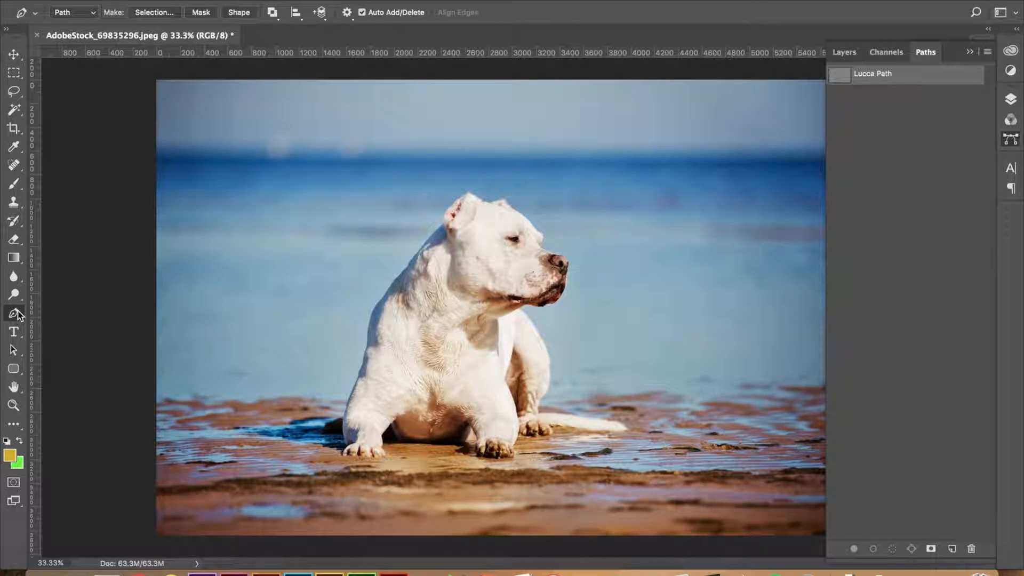
Trace the dog's outline with the Pen tool from behind the ear down the back and foreleg to the nearest front paw
{"action": "left_click", "coordinate": [442, 227]}
{"action": "left_click_drag", "start_coordinate": [407, 266], "coordinate": [378, 304]}
{"action": "left_click_drag", "start_coordinate": [368, 338], "coordinate": [368, 348]}
{"action": "left_click", "coordinate": [362, 356]}
{"action": "left_click_drag", "start_coordinate": [354, 385], "coordinate": [346, 452]}
{"action": "left_click", "coordinate": [342, 456]}
Continue the path around the first front paw and along the lower edge of the dog's belly
{"action": "left_click", "coordinate": [362, 458]}
{"action": "left_click", "coordinate": [377, 458]}
{"action": "left_click", "coordinate": [382, 454]}
{"action": "left_click", "coordinate": [382, 445]}
{"action": "left_click_drag", "start_coordinate": [397, 438], "coordinate": [402, 451]}
{"action": "left_click", "coordinate": [441, 444]}
{"action": "left_click", "coordinate": [459, 443]}
Continue the path around the second front paw and along the underside of the hind paw
{"action": "left_click_drag", "start_coordinate": [474, 438], "coordinate": [476, 447]}
{"action": "left_click", "coordinate": [480, 456]}
{"action": "left_click", "coordinate": [508, 457]}
{"action": "left_click", "coordinate": [513, 447]}
{"action": "left_click", "coordinate": [518, 430]}
{"action": "left_click", "coordinate": [528, 434]}
{"action": "left_click", "coordinate": [537, 436]}
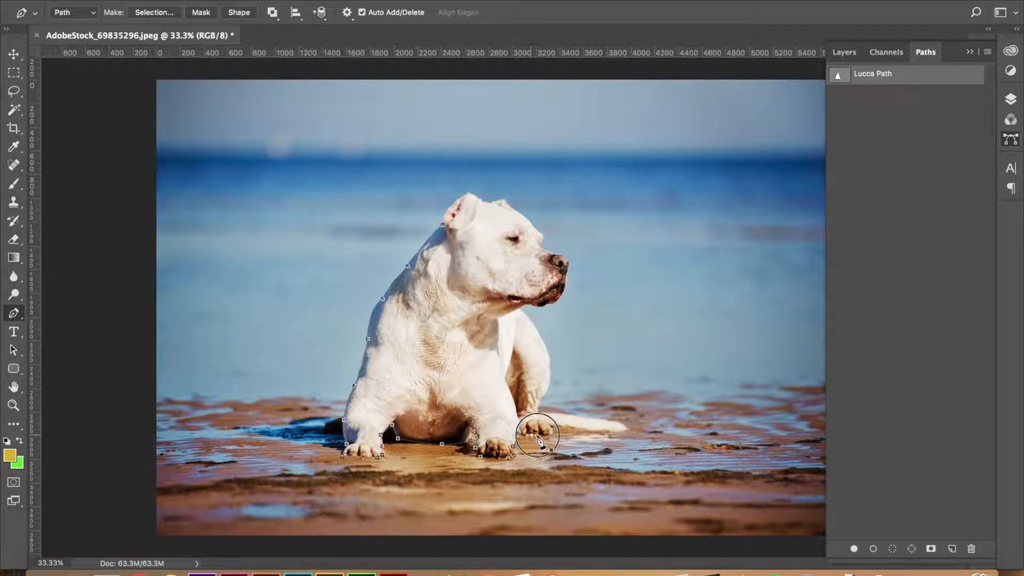
Continue the path around the tail and up the hind leg and rump to beneath the chin
{"action": "left_click", "coordinate": [549, 425]}
{"action": "left_click_drag", "start_coordinate": [615, 430], "coordinate": [625, 428]}
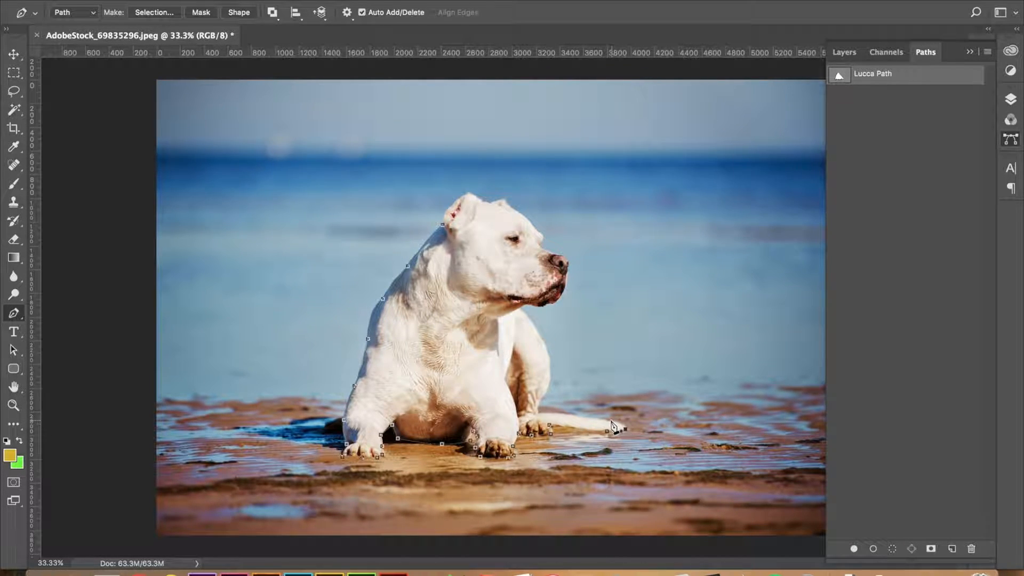
{"action": "left_click", "coordinate": [554, 417]}
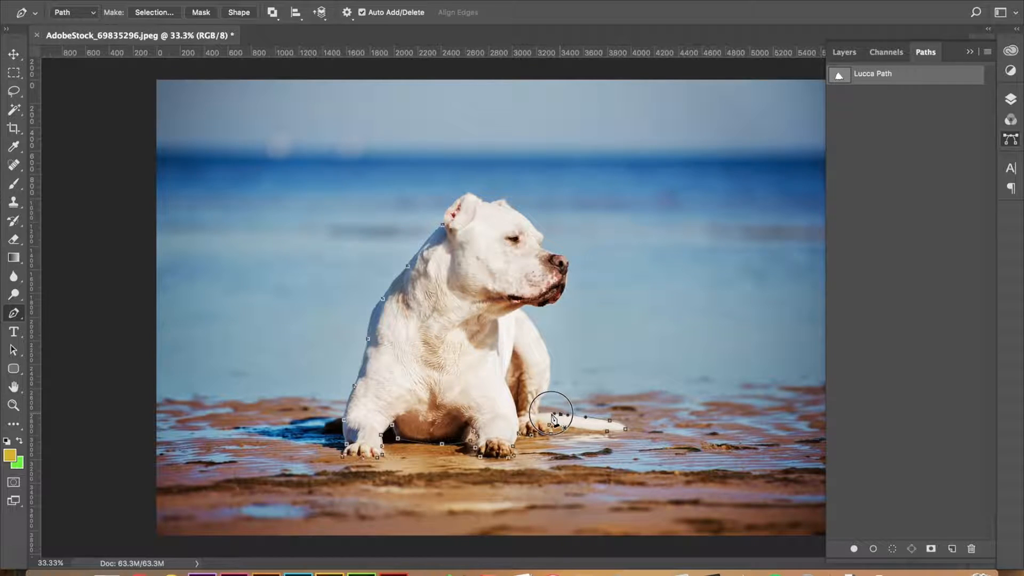
{"action": "left_click_drag", "start_coordinate": [539, 402], "coordinate": [544, 398]}
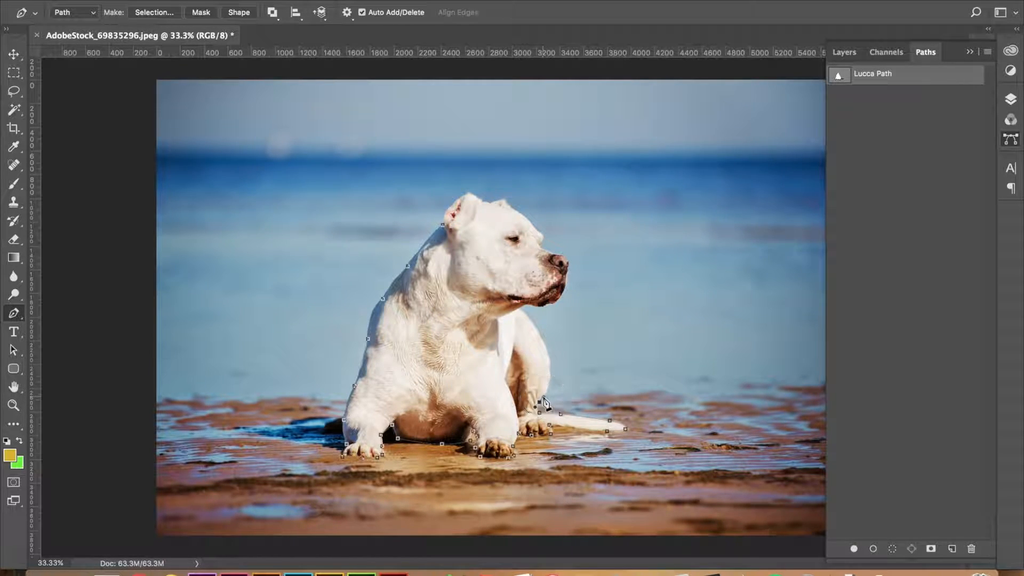
{"action": "left_click", "coordinate": [544, 349]}
{"action": "left_click_drag", "start_coordinate": [543, 344], "coordinate": [540, 334]}
{"action": "left_click", "coordinate": [519, 310]}
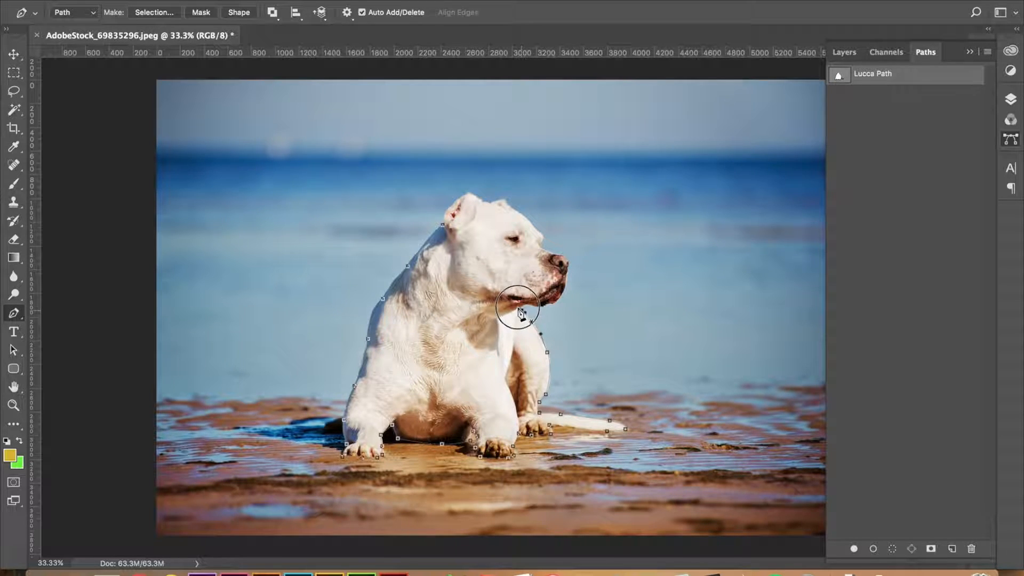
Continue the path along the chin, around the mouth and nose, and up to the forehead
{"action": "left_click_drag", "start_coordinate": [530, 305], "coordinate": [540, 306]}
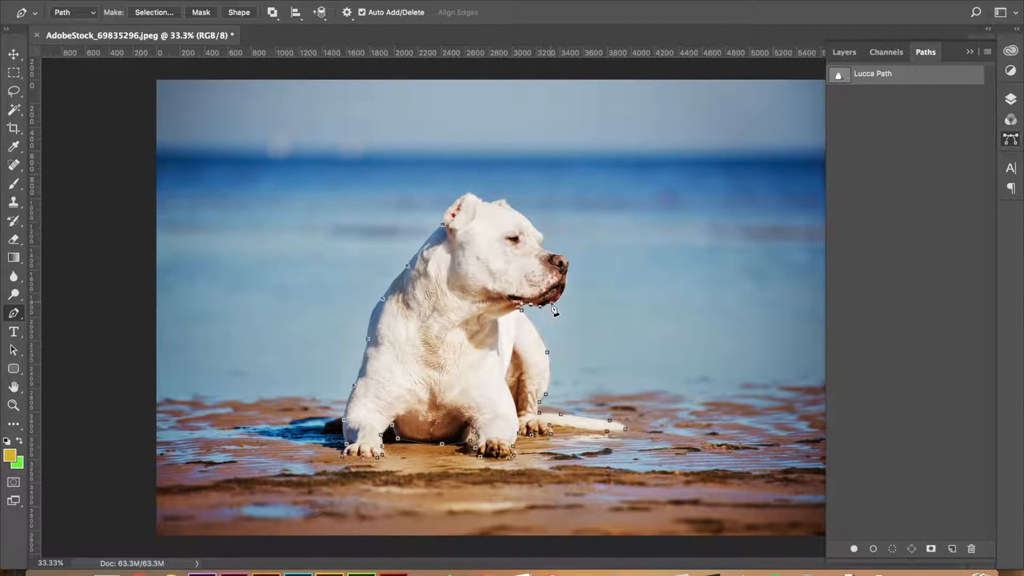
{"action": "left_click", "coordinate": [555, 301]}
{"action": "left_click", "coordinate": [567, 276]}
{"action": "left_click_drag", "start_coordinate": [567, 277], "coordinate": [564, 263]}
{"action": "left_click", "coordinate": [542, 247]}
{"action": "left_click", "coordinate": [541, 238]}
{"action": "left_click", "coordinate": [524, 218]}
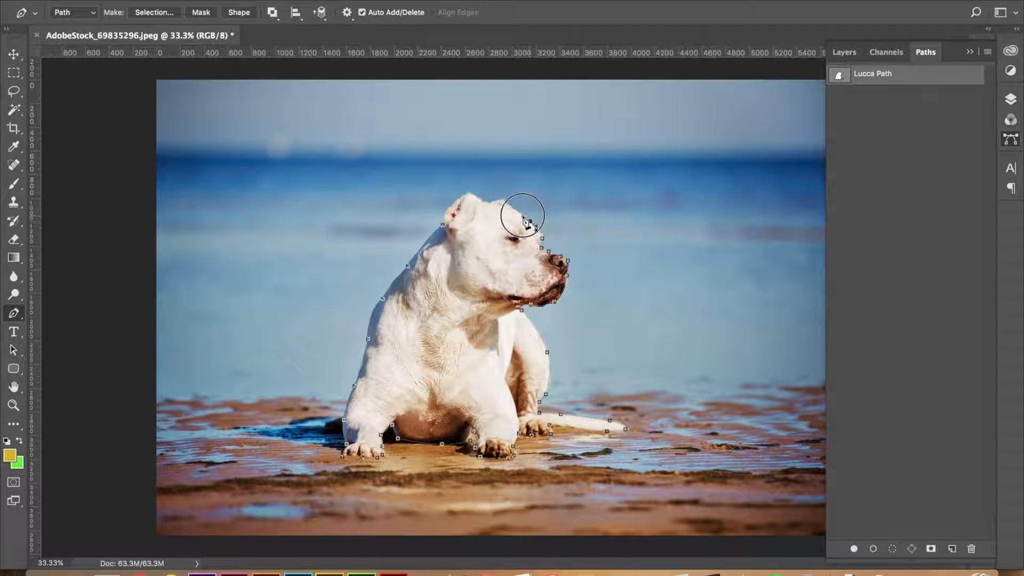
Trace the top of the head and both ears, and close the path at its starting point
{"action": "left_click", "coordinate": [512, 207]}
{"action": "left_click", "coordinate": [505, 198]}
{"action": "left_click", "coordinate": [489, 201]}
{"action": "left_click", "coordinate": [482, 201]}
{"action": "left_click", "coordinate": [469, 192]}
{"action": "left_click", "coordinate": [458, 199]}
{"action": "left_click", "coordinate": [451, 207]}
{"action": "left_click", "coordinate": [444, 215]}
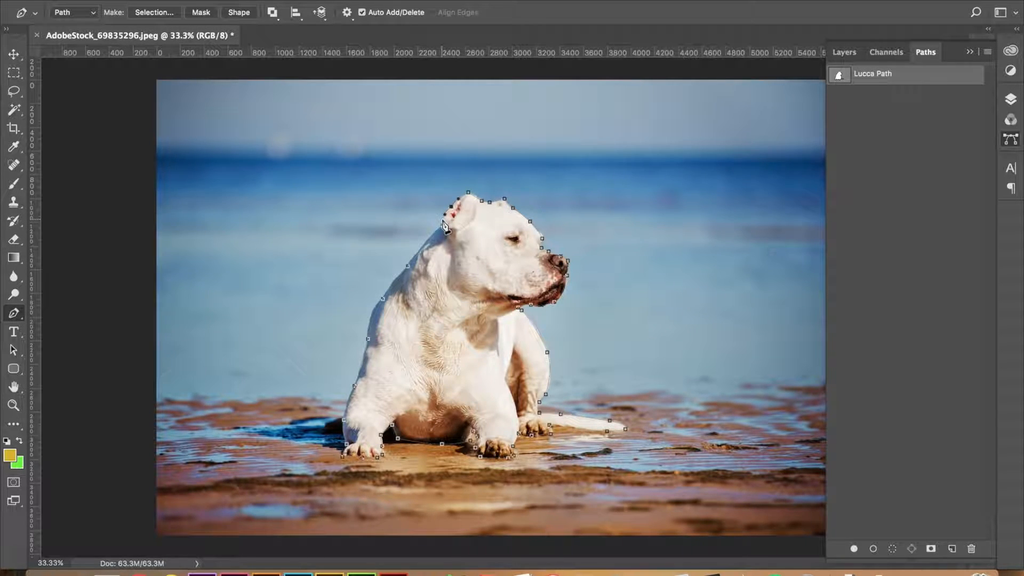
{"action": "left_click", "coordinate": [442, 223]}
Make Lucca Path a clipping path with a flatness of 0.2 device pixels
{"action": "left_click", "coordinate": [987, 52]}
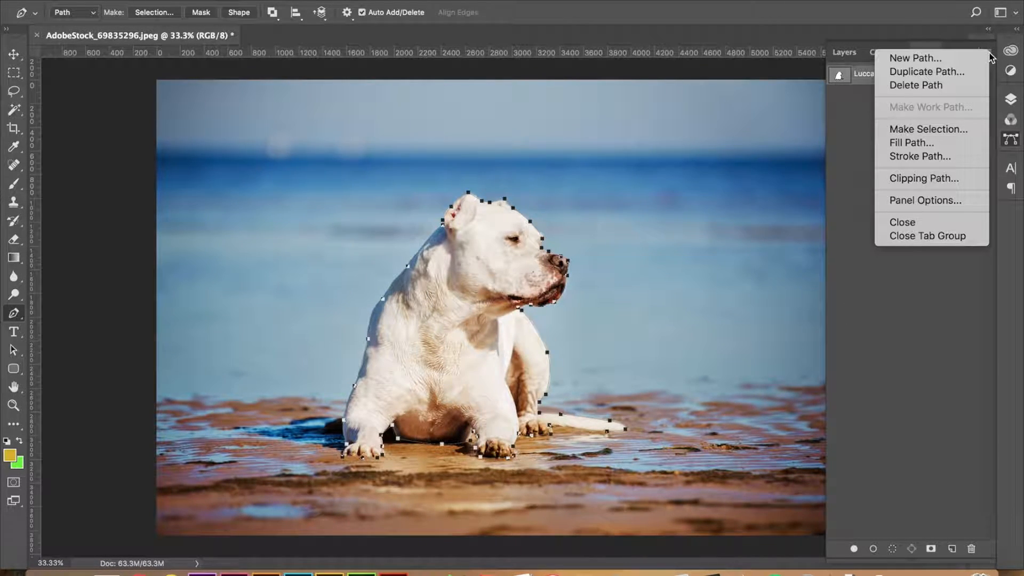
{"action": "left_click", "coordinate": [964, 180]}
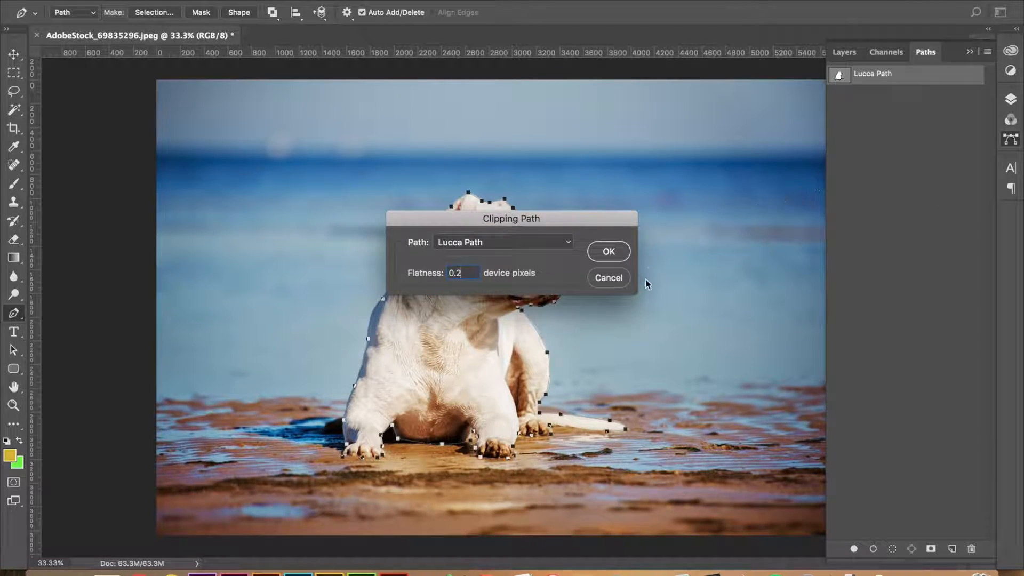
{"action": "left_click", "coordinate": [608, 252]}
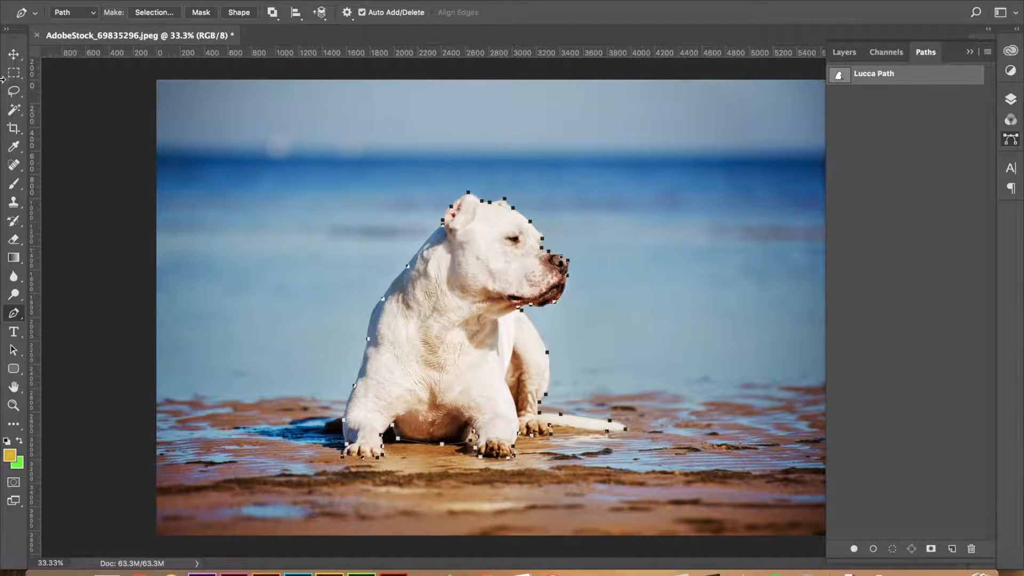
Switch to the Move tool, then deselect Lucca Path and select it again
{"action": "left_click", "coordinate": [14, 56]}
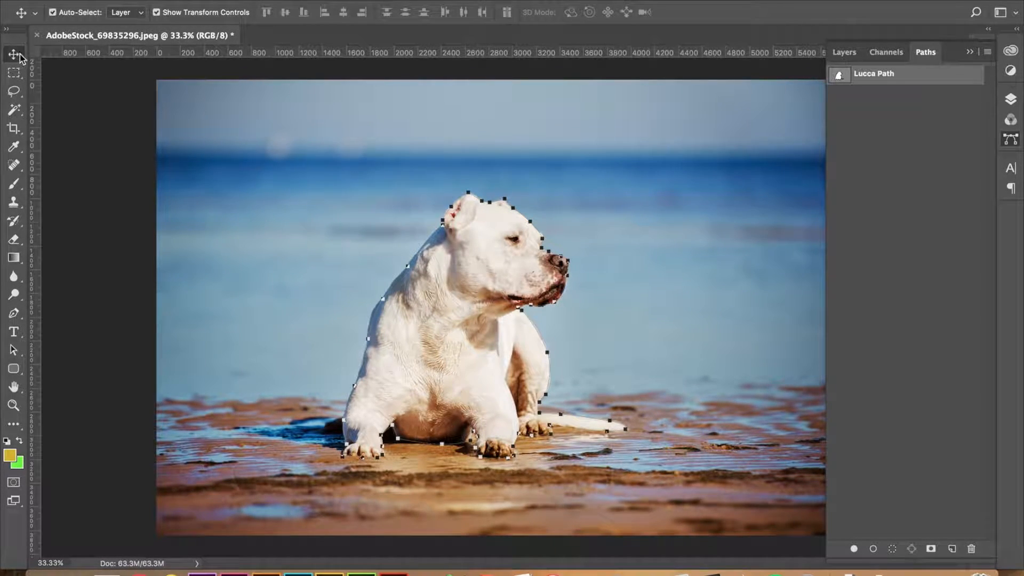
{"action": "double_click", "coordinate": [838, 78]}
{"action": "left_click", "coordinate": [885, 134]}
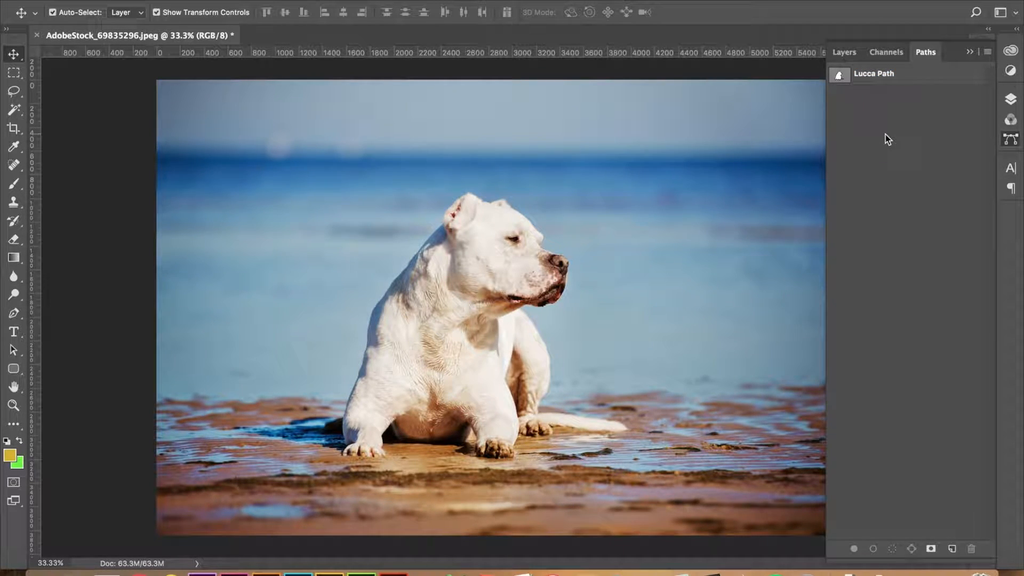
{"action": "left_click", "coordinate": [898, 77]}
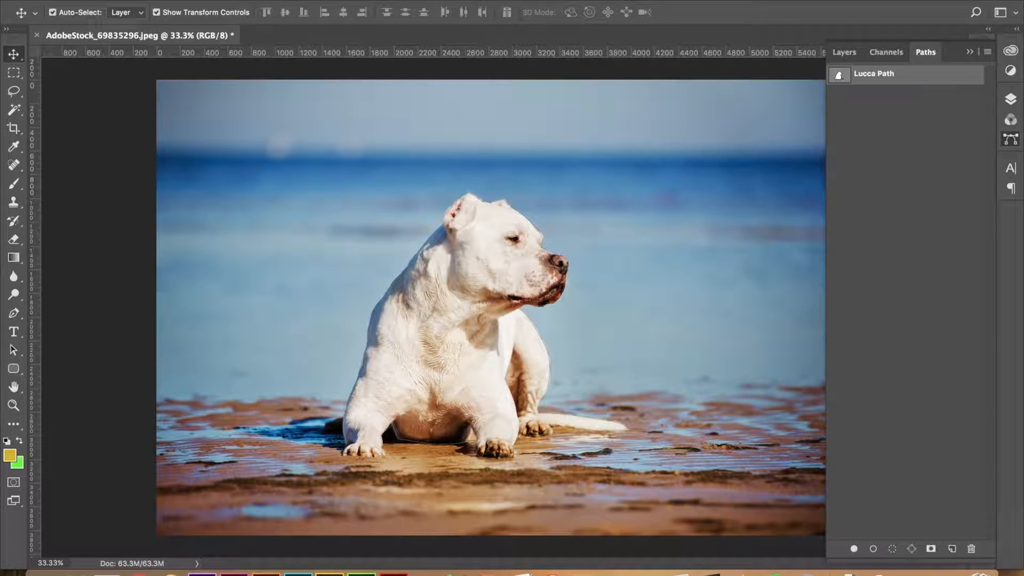
Save the image to the Desktop as LuccaPath in Photoshop EPS format
{"action": "left_click", "coordinate": [127, 0]}
{"action": "left_click", "coordinate": [165, 123]}
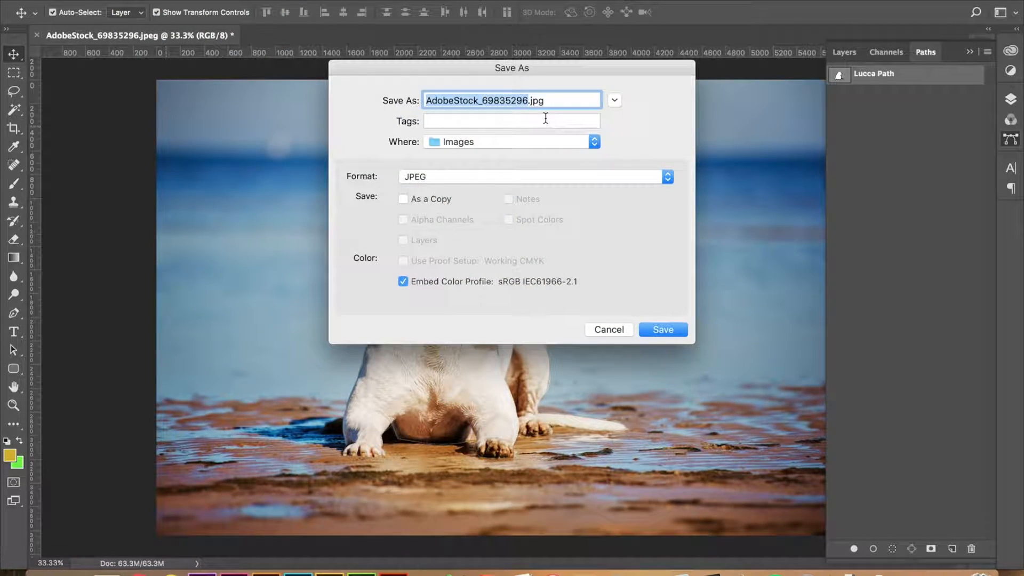
{"action": "type", "text": "LuccaPath"}
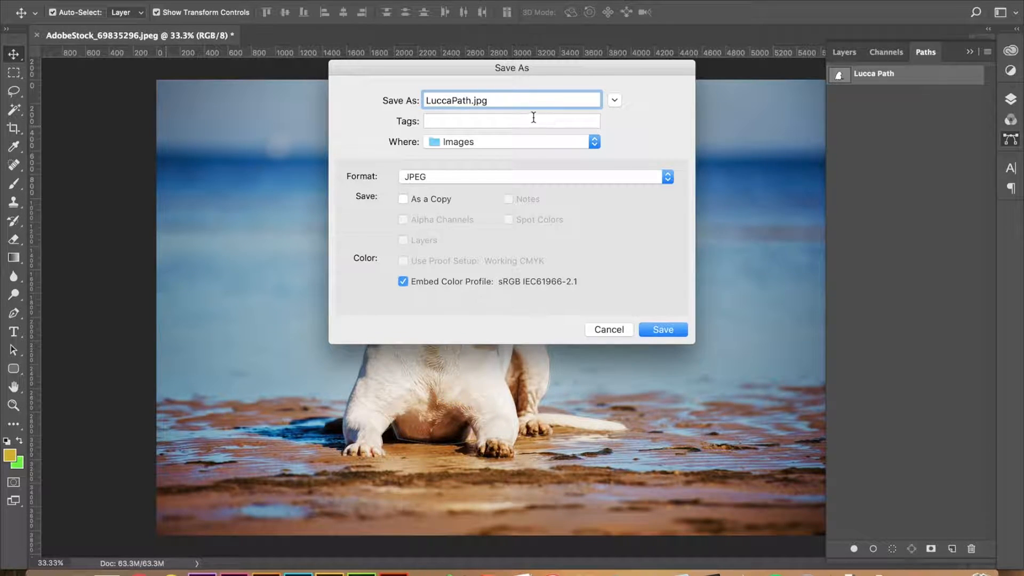
{"action": "left_click", "coordinate": [530, 141]}
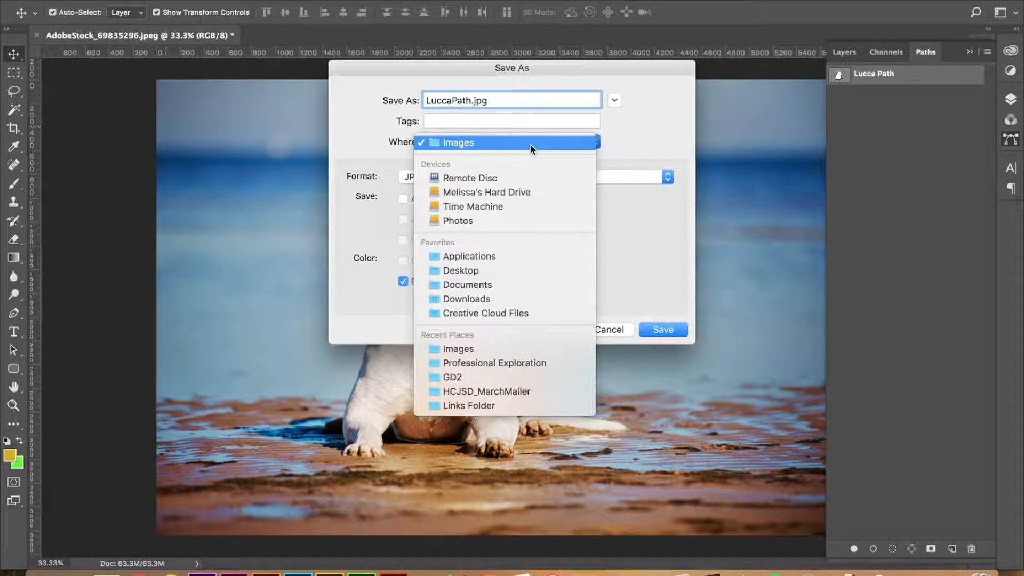
{"action": "left_click", "coordinate": [523, 270]}
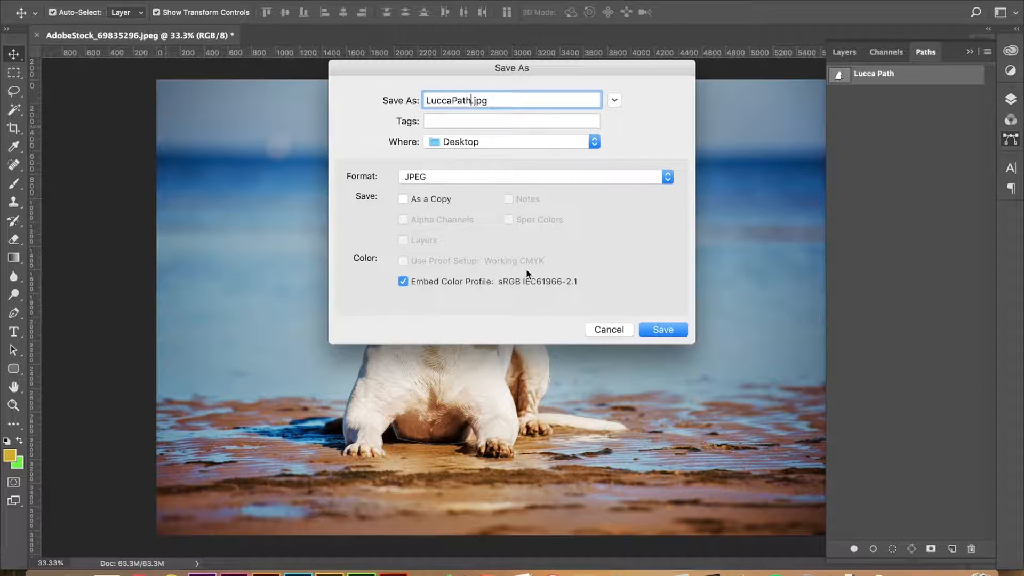
{"action": "left_click", "coordinate": [525, 178]}
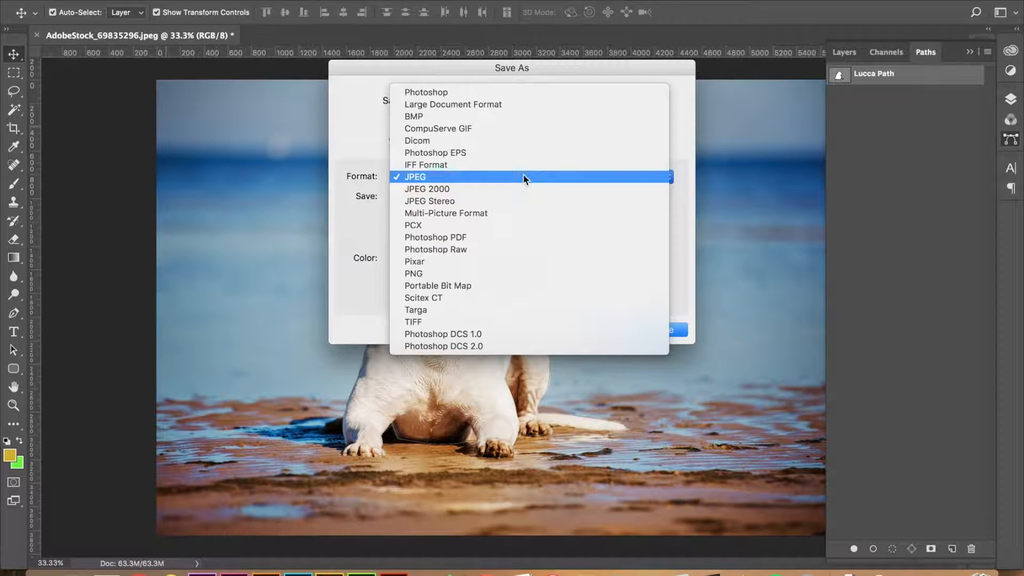
{"action": "left_click", "coordinate": [477, 153]}
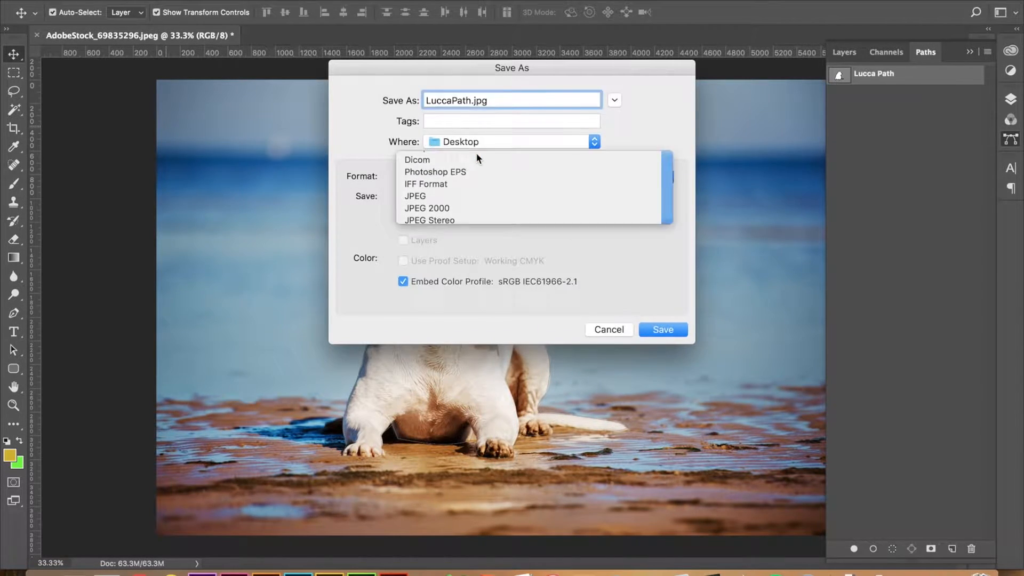
{"action": "left_click", "coordinate": [664, 330]}
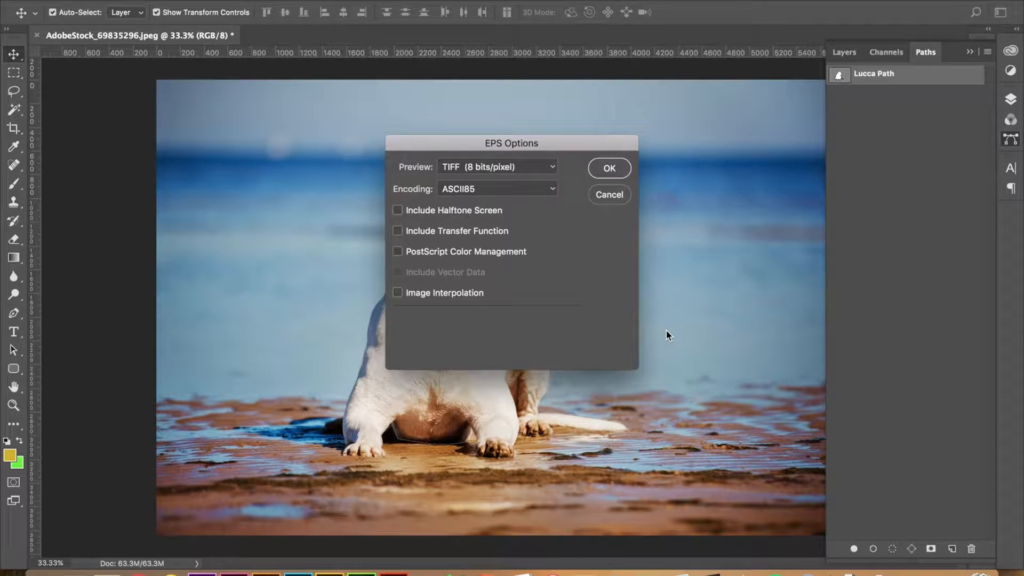
Accept the EPS options with a TIFF (8 bits/pixel) preview and ASCII85 encoding
{"action": "left_click", "coordinate": [547, 167]}
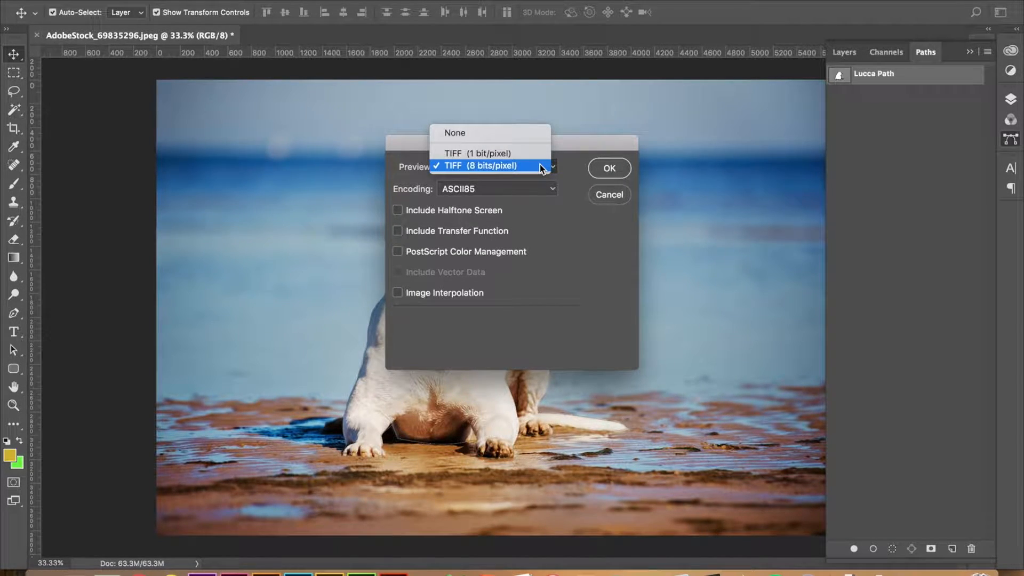
{"action": "left_click", "coordinate": [545, 167]}
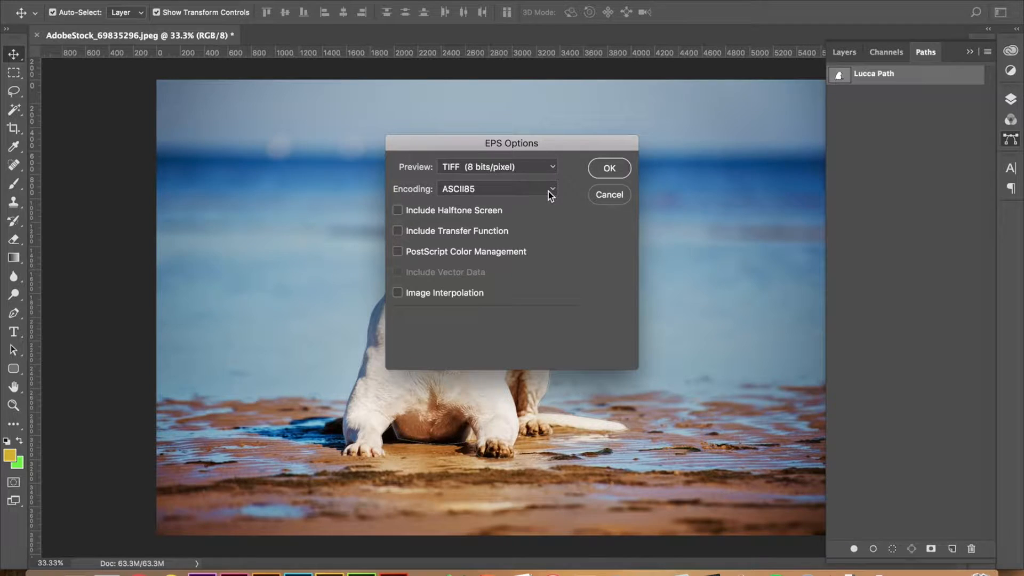
{"action": "left_click", "coordinate": [548, 191]}
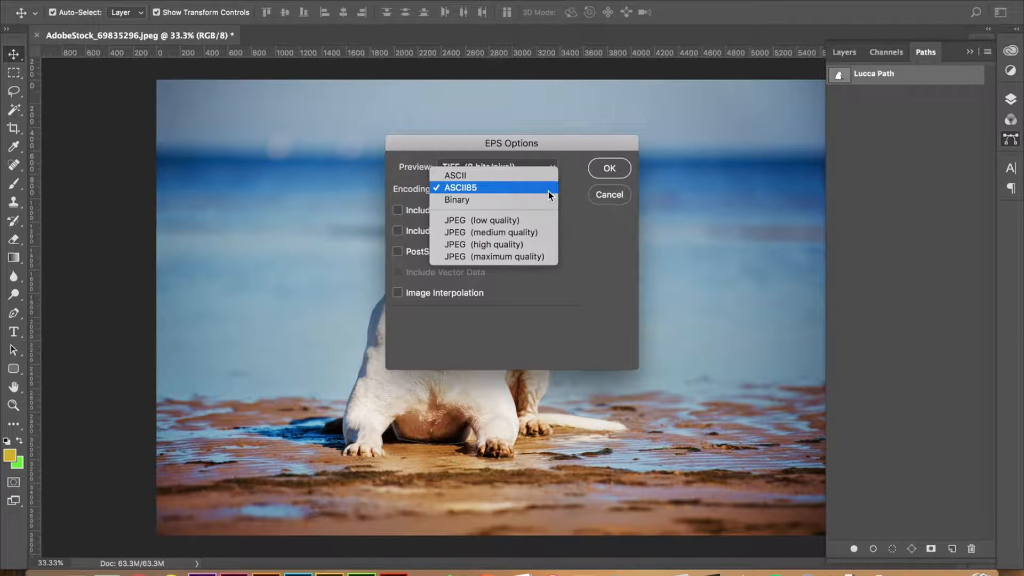
{"action": "left_click", "coordinate": [548, 191]}
{"action": "left_click", "coordinate": [613, 169]}
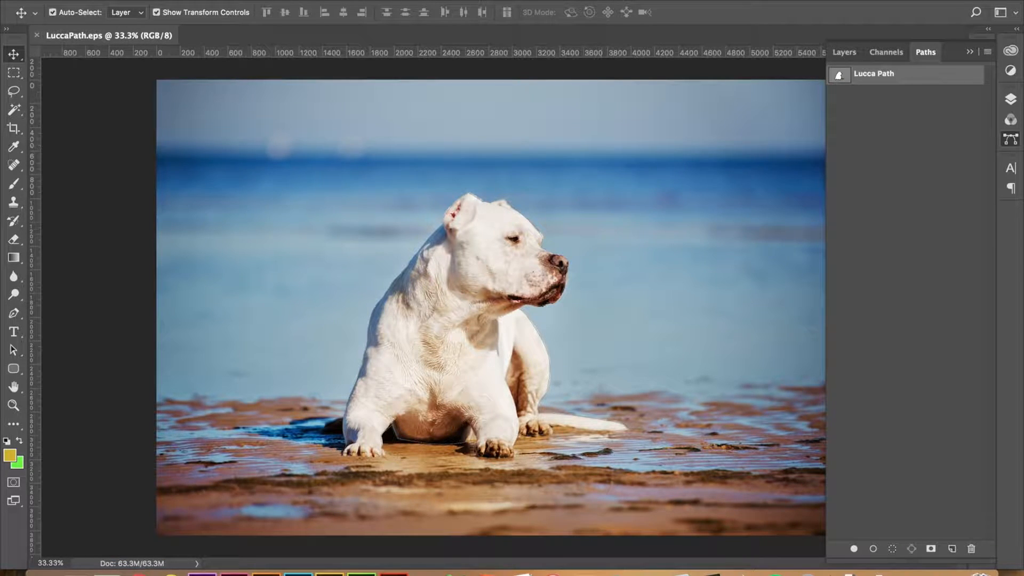
Switch to InDesign and place LuccaPath.eps from the Desktop onto the text page
{"action": "mouse_move", "coordinate": [233, 557]}
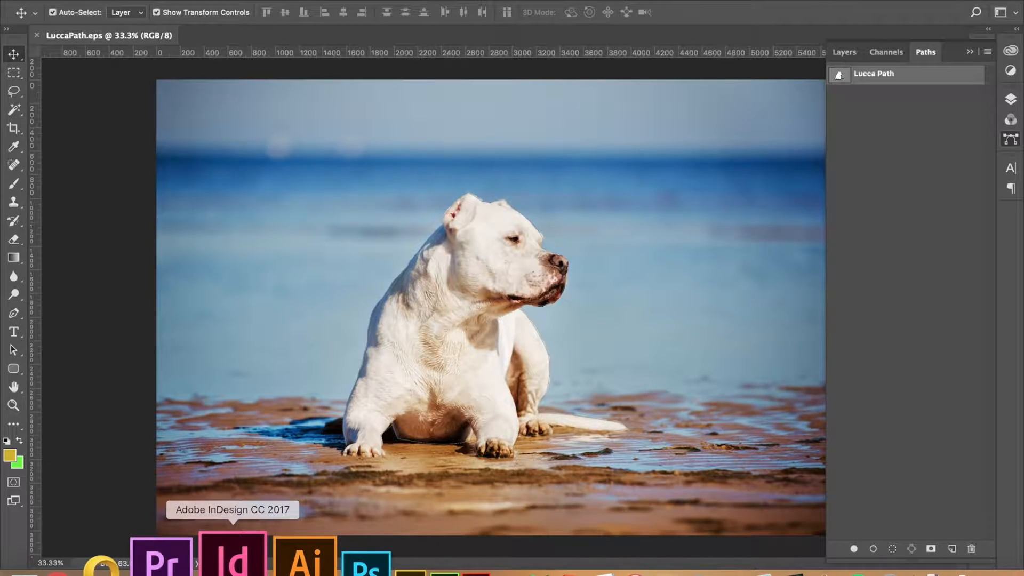
{"action": "left_click", "coordinate": [233, 557]}
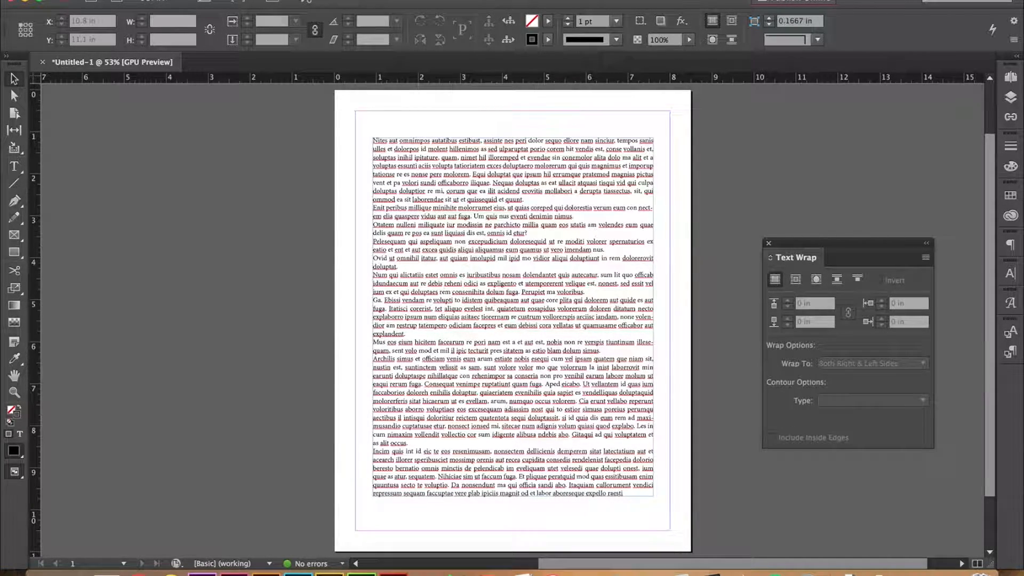
{"action": "left_click", "coordinate": [118, 1]}
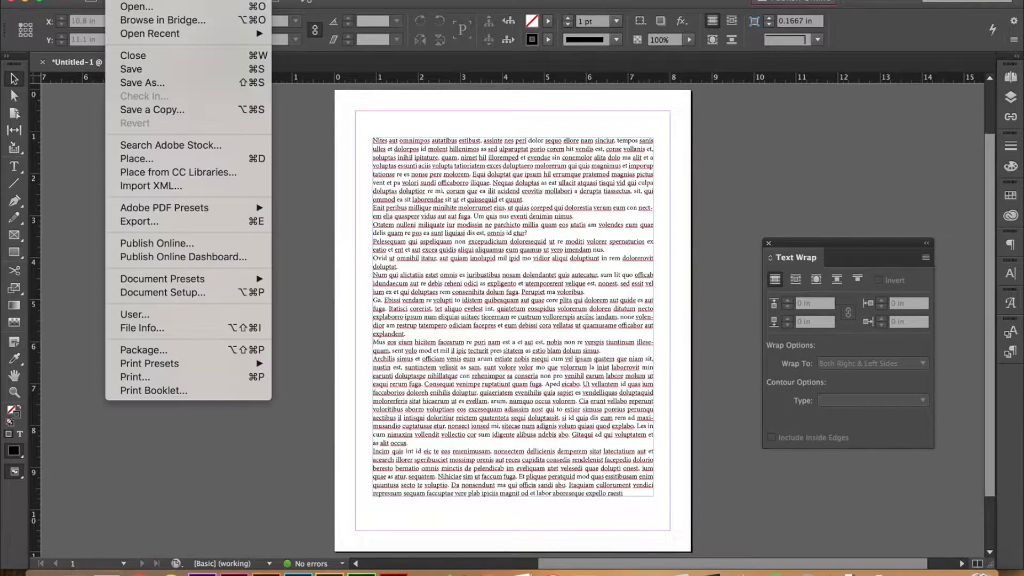
{"action": "left_click", "coordinate": [157, 159]}
{"action": "left_click", "coordinate": [435, 130]}
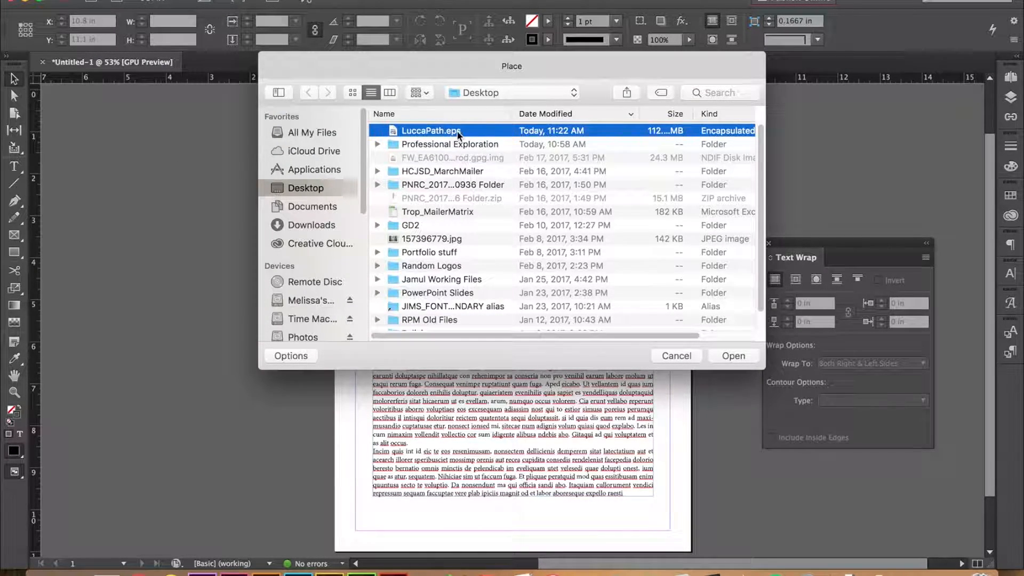
{"action": "left_click", "coordinate": [734, 357]}
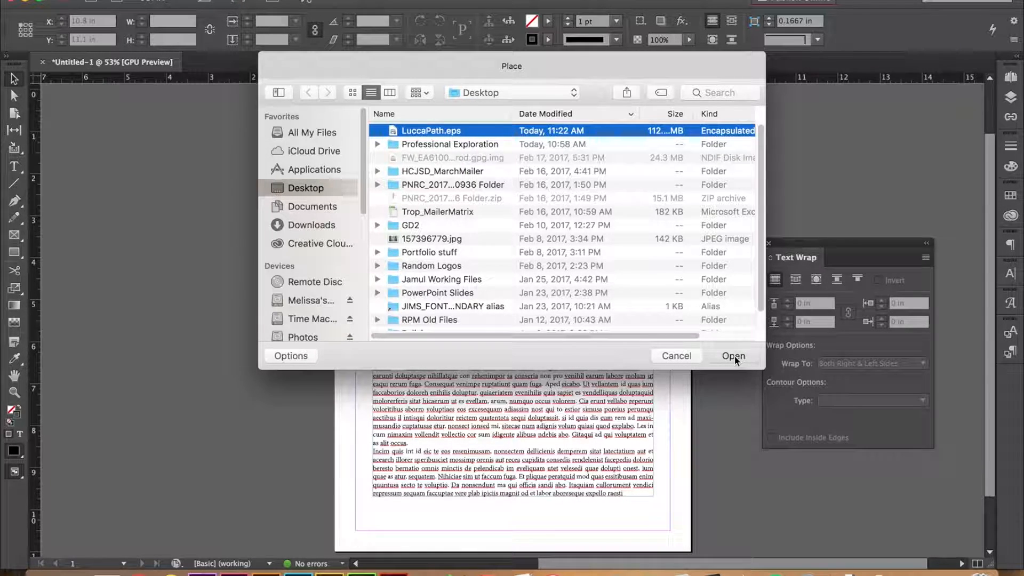
{"action": "left_click", "coordinate": [733, 356]}
{"action": "left_click", "coordinate": [317, 185]}
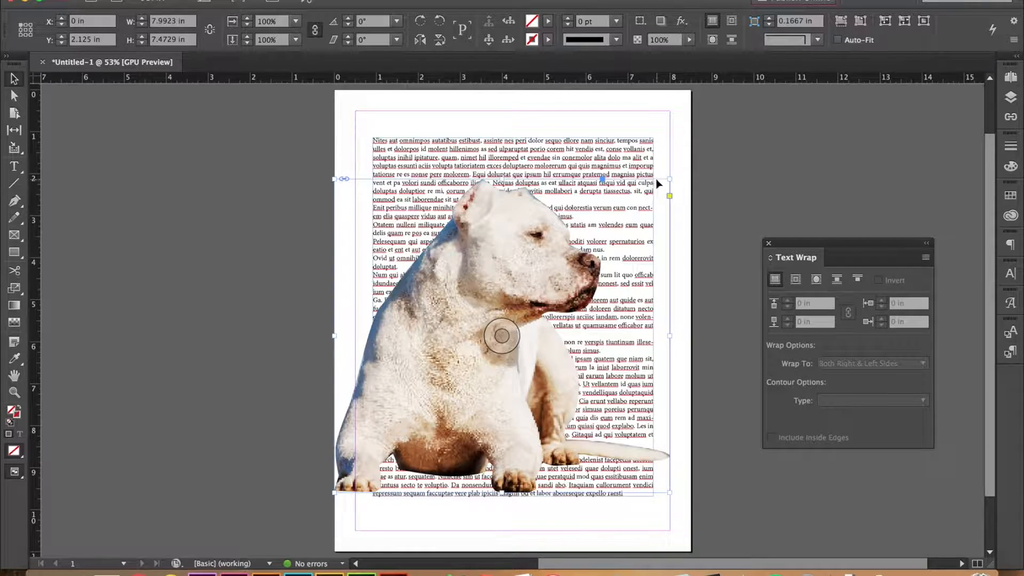
Scale the placed dog down to about 5.35 by 5 in and position it in the middle of the text
{"action": "left_click_drag", "start_coordinate": [669, 179], "coordinate": [548, 273]}
{"action": "left_click_drag", "start_coordinate": [471, 315], "coordinate": [621, 255]}
{"action": "left_click_drag", "start_coordinate": [507, 359], "coordinate": [540, 204]}
Wrap the text around the dog's object shape with a 0.1875 in offset
{"action": "left_click_drag", "start_coordinate": [812, 242], "coordinate": [795, 140]}
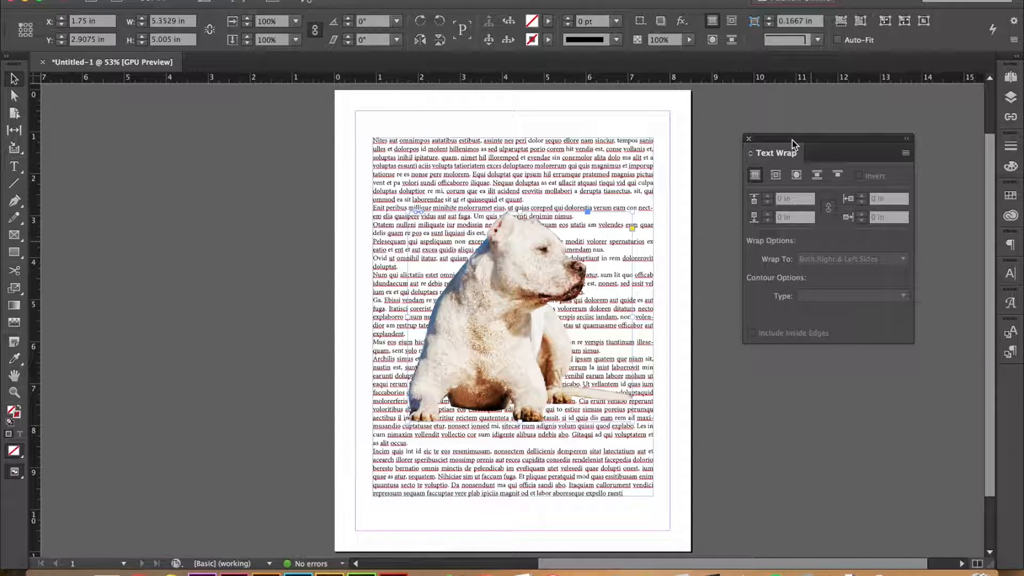
{"action": "left_click", "coordinate": [376, 0]}
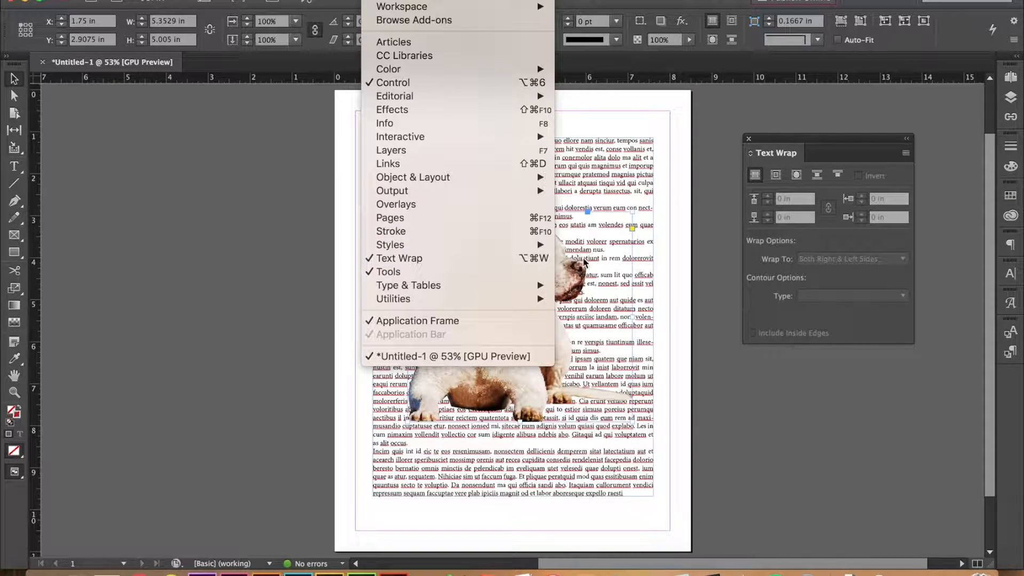
{"action": "left_click", "coordinate": [823, 152]}
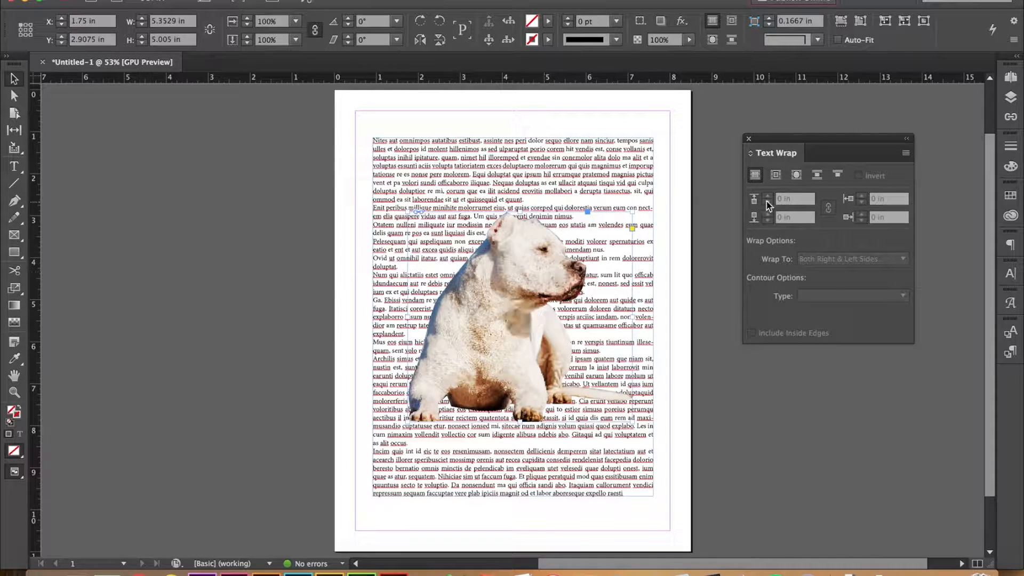
{"action": "left_click", "coordinate": [796, 175]}
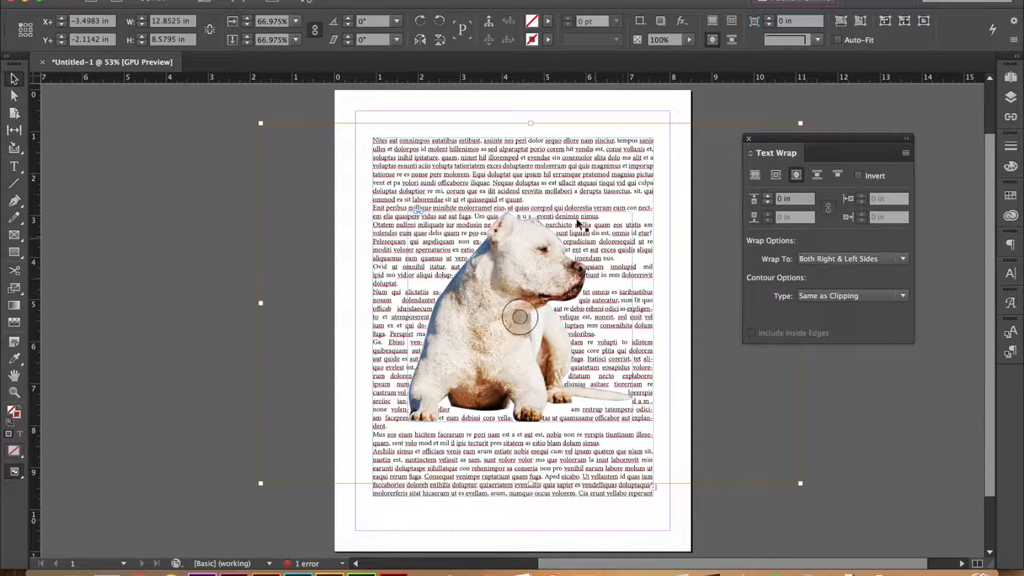
{"action": "left_click", "coordinate": [768, 195]}
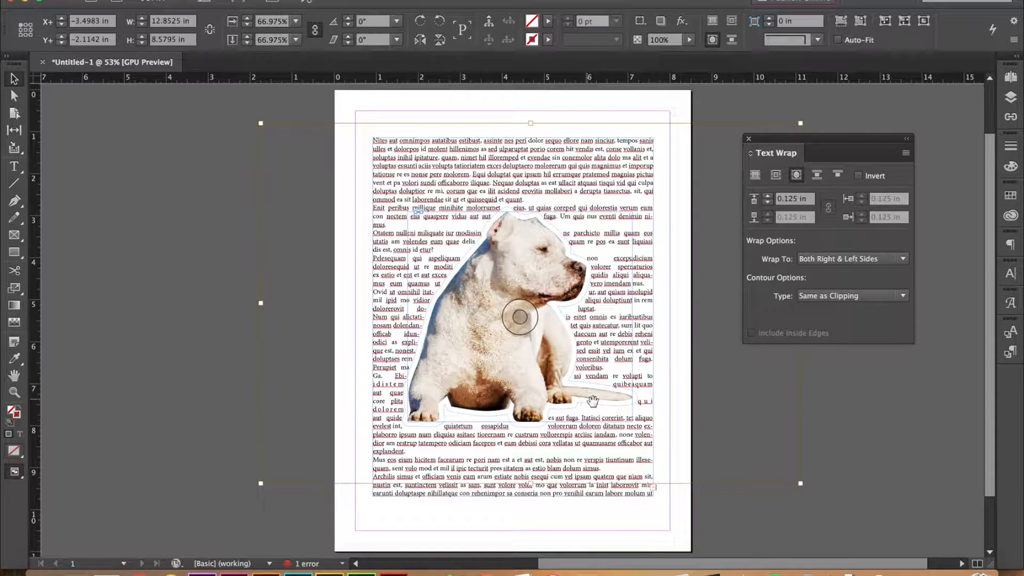
{"action": "left_click", "coordinate": [768, 195]}
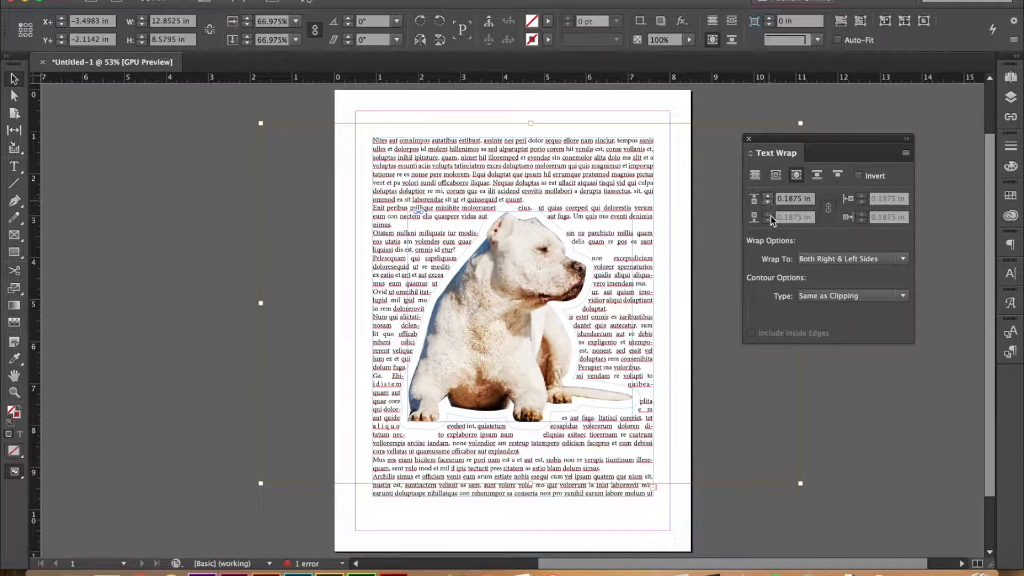
Check which Wrap To sides and contour types are available for the dog's text wrap
{"action": "left_click", "coordinate": [903, 259]}
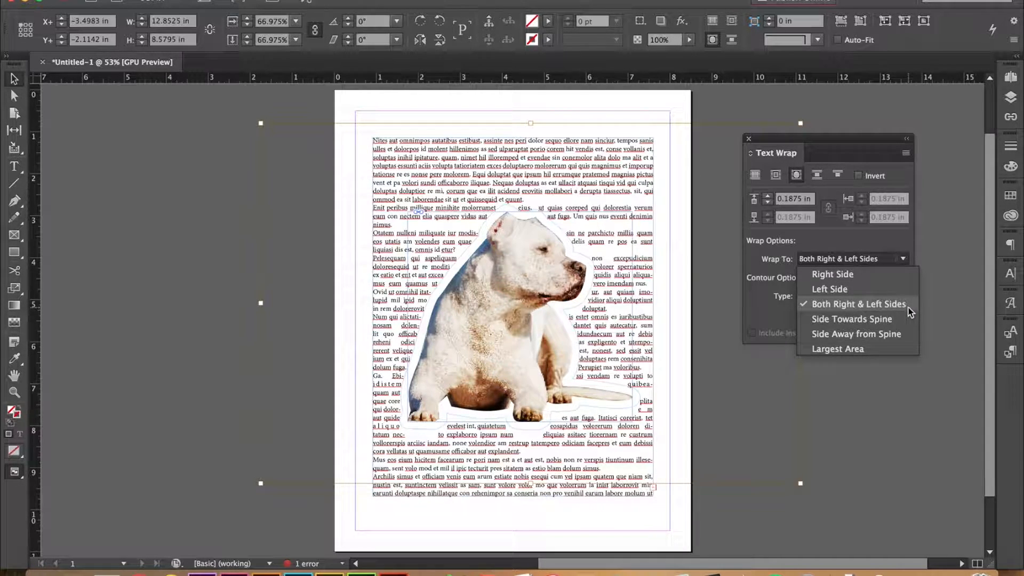
{"action": "left_click", "coordinate": [907, 257]}
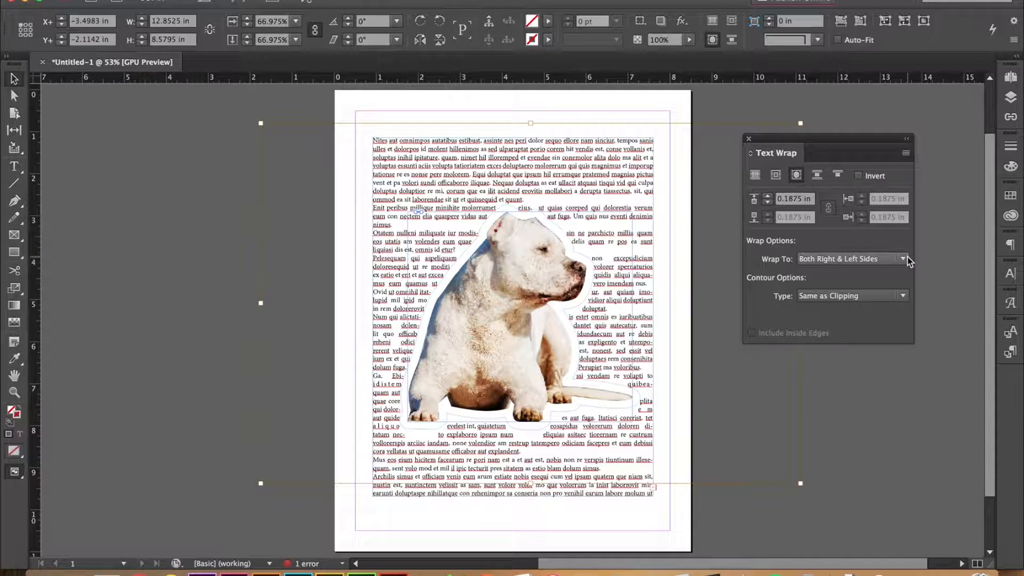
{"action": "left_click", "coordinate": [904, 296]}
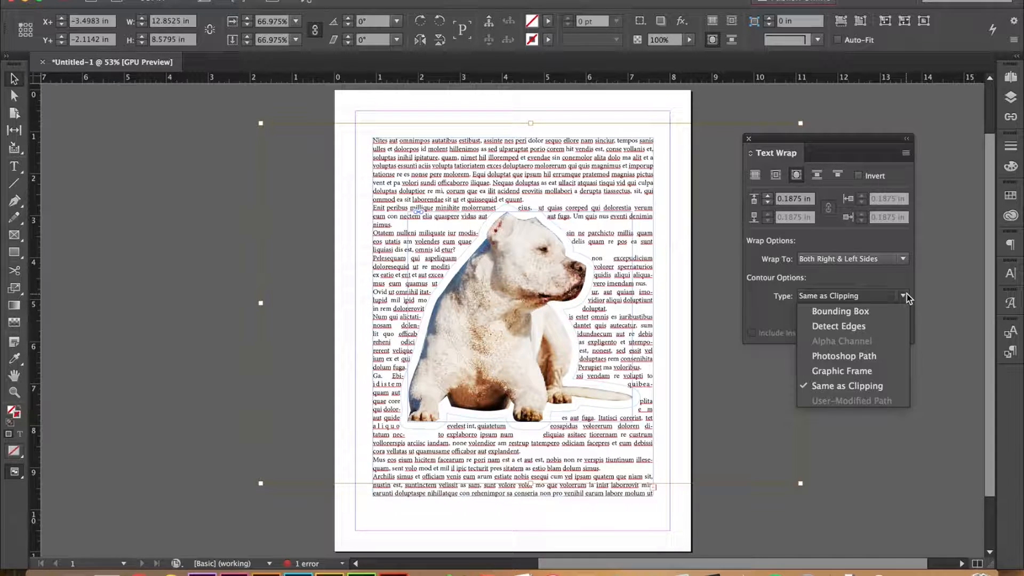
{"action": "left_click", "coordinate": [907, 295]}
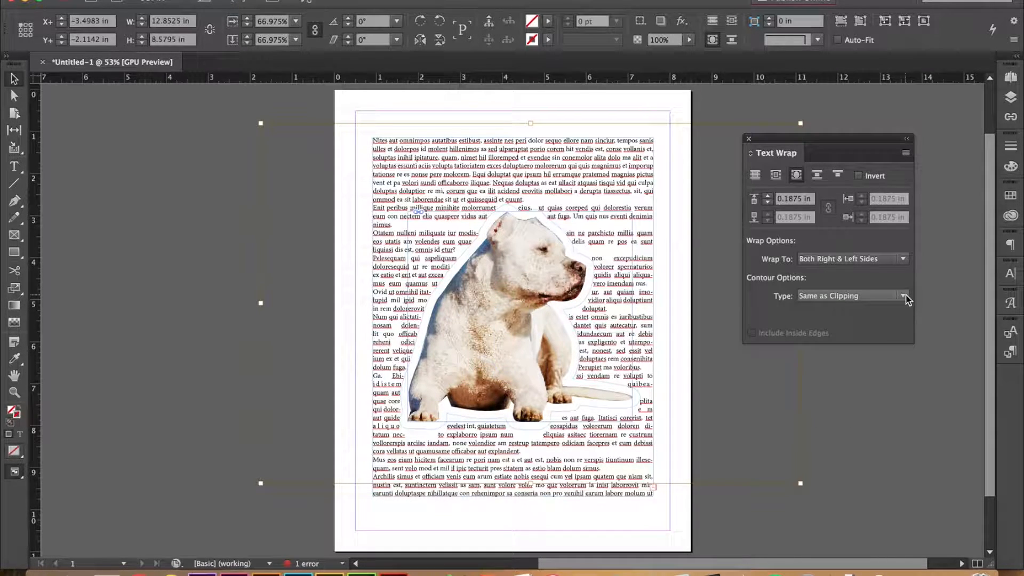
Draw a rectangle about 2.76 by 1.48 in over the text's upper-left corner, with no stroke and a C=100 M=0 Y=0 K=0 fill
{"action": "left_click", "coordinate": [239, 257]}
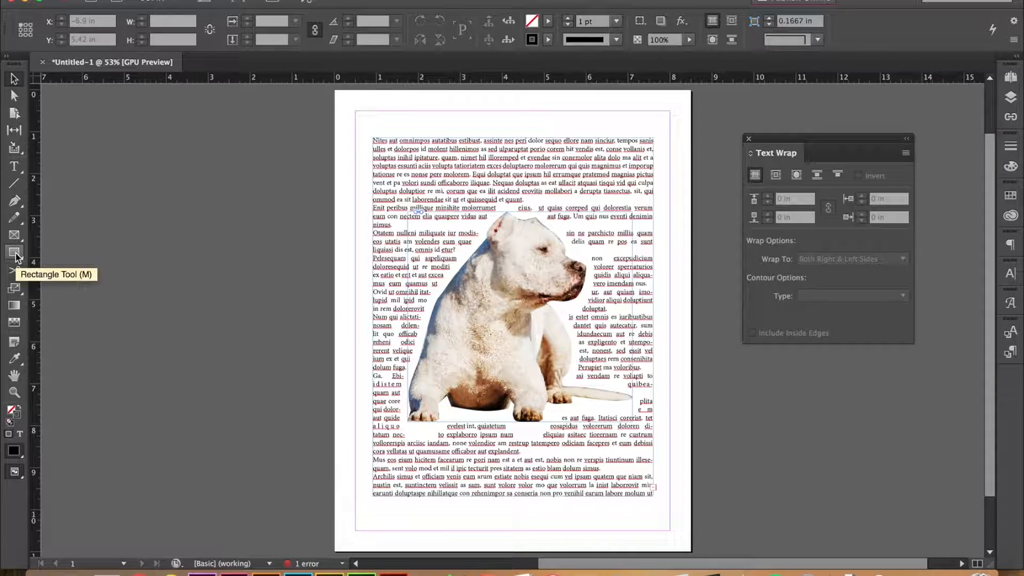
{"action": "left_click_drag", "start_coordinate": [364, 124], "coordinate": [481, 186]}
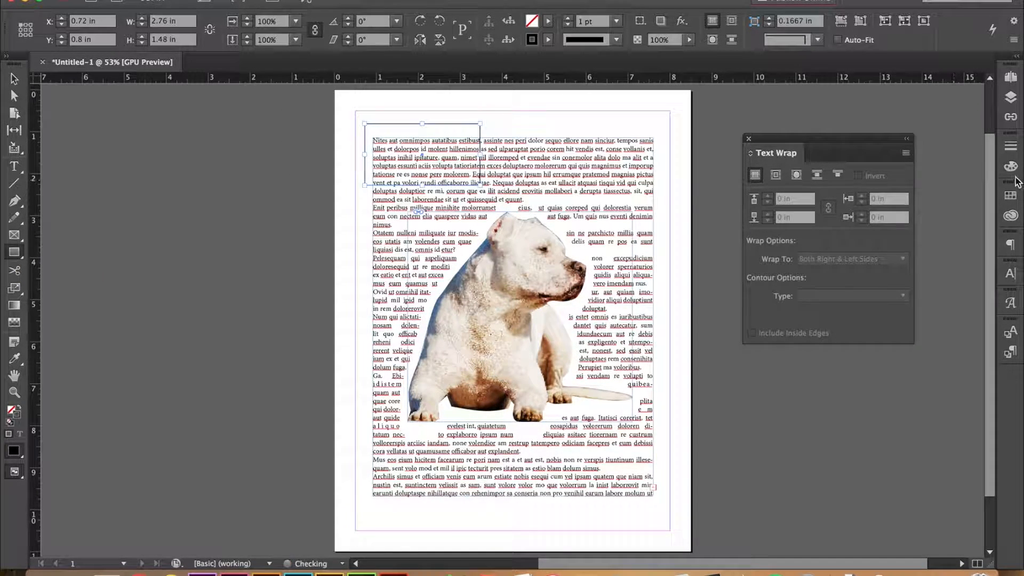
{"action": "left_click", "coordinate": [1010, 195]}
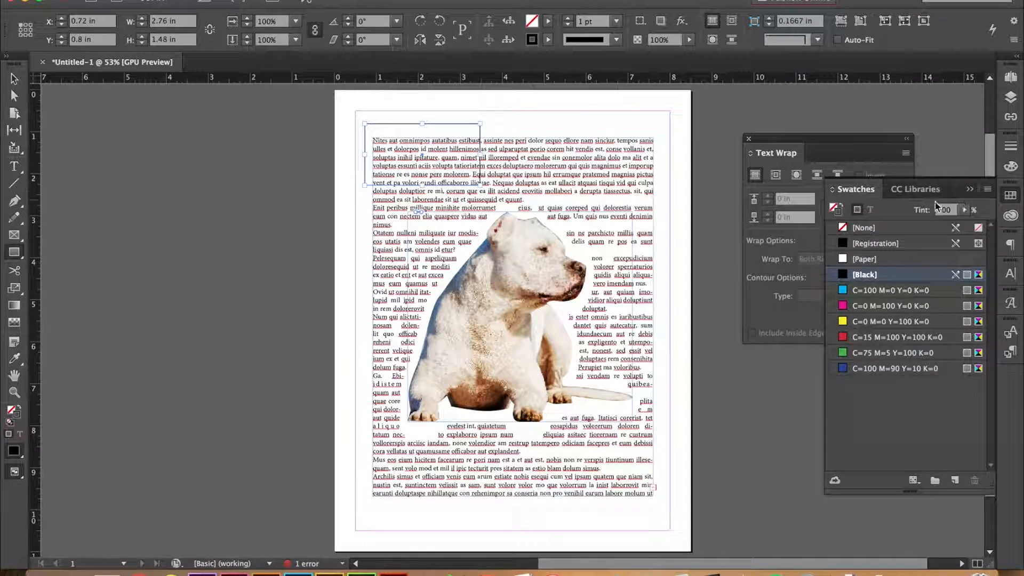
{"action": "left_click", "coordinate": [844, 226]}
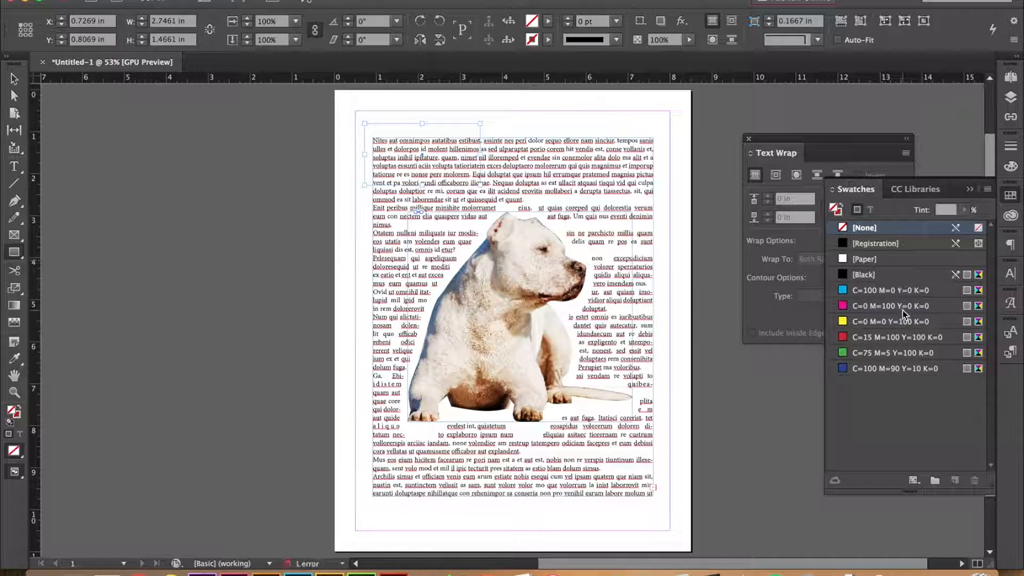
{"action": "left_click", "coordinate": [877, 295]}
{"action": "left_click", "coordinate": [969, 188]}
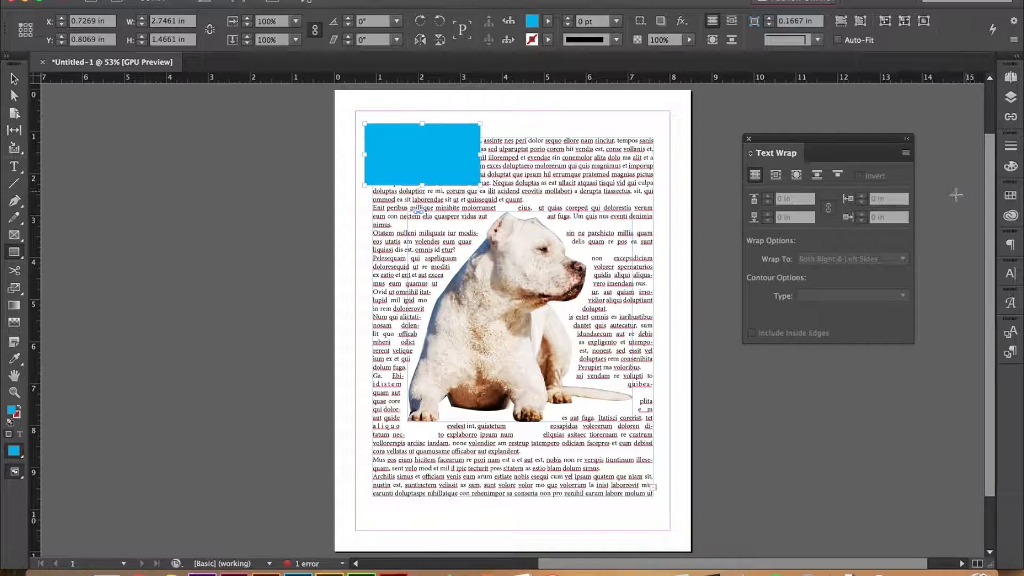
Wrap the text around the blue rectangle's bounding box with linked offsets of 0.125 in on all sides
{"action": "left_click", "coordinate": [14, 79]}
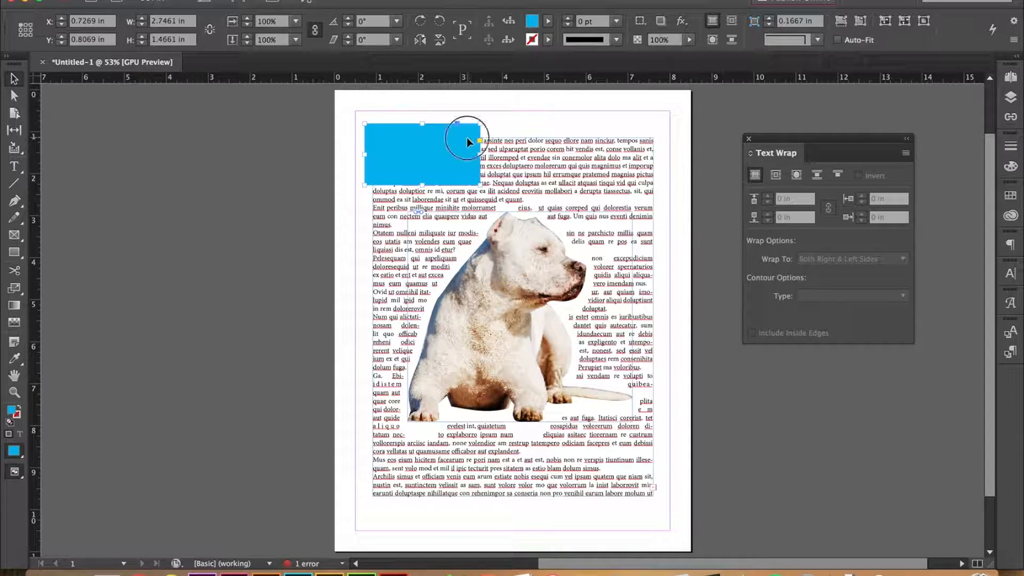
{"action": "left_click", "coordinate": [775, 174]}
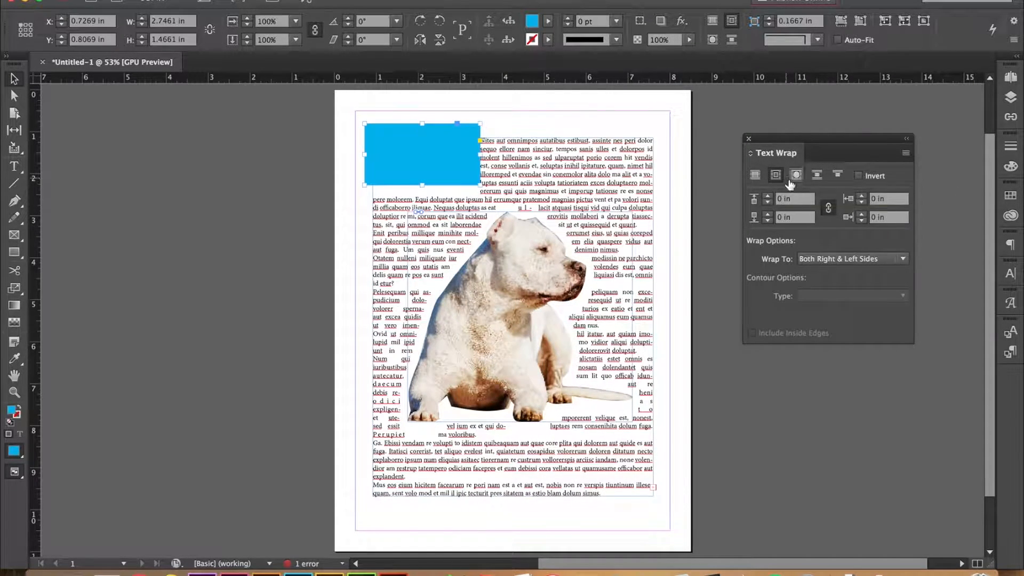
{"action": "left_click", "coordinate": [829, 213]}
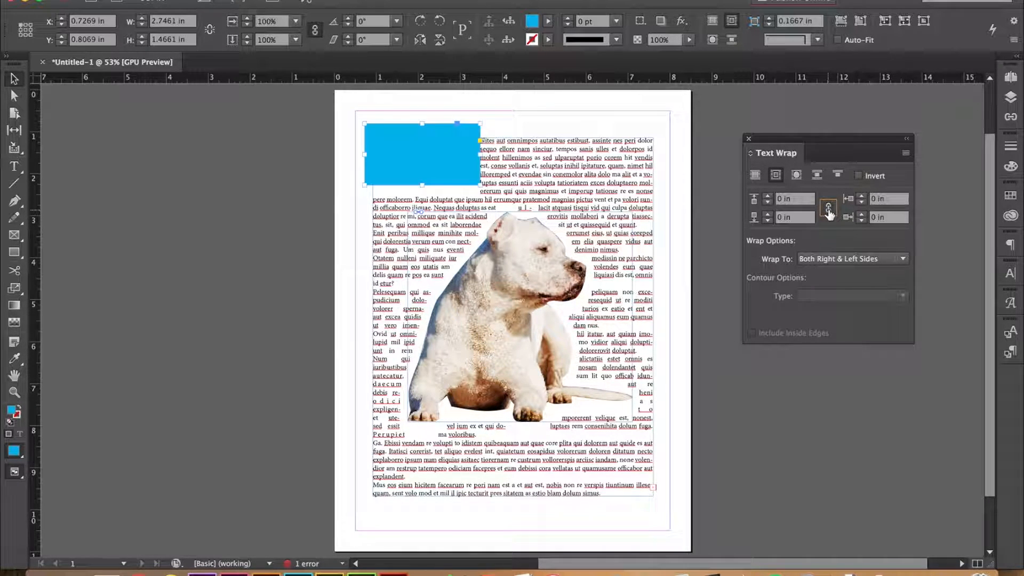
{"action": "left_click", "coordinate": [829, 212]}
{"action": "left_click", "coordinate": [829, 212]}
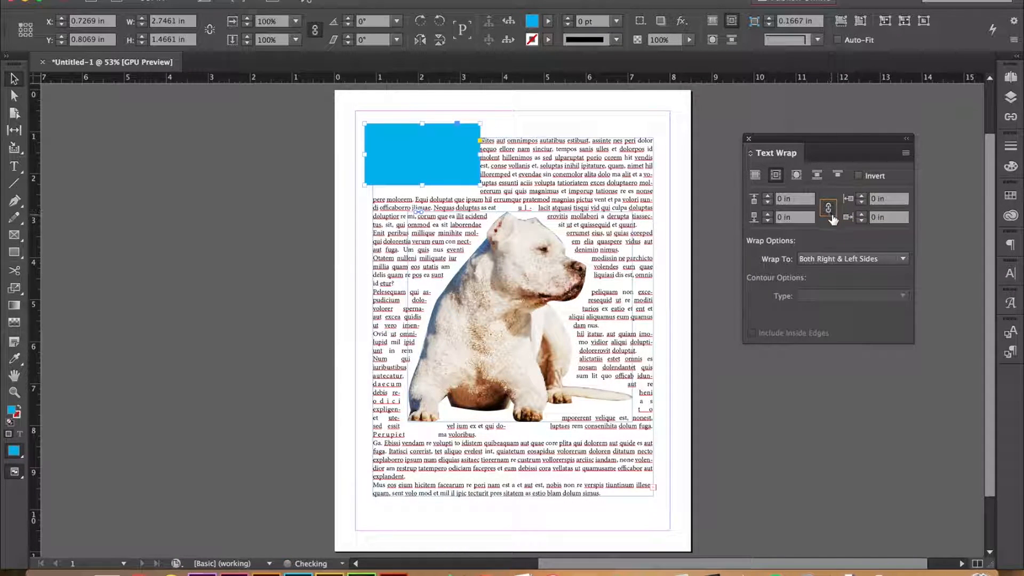
{"action": "left_click", "coordinate": [768, 196]}
{"action": "left_click", "coordinate": [768, 196]}
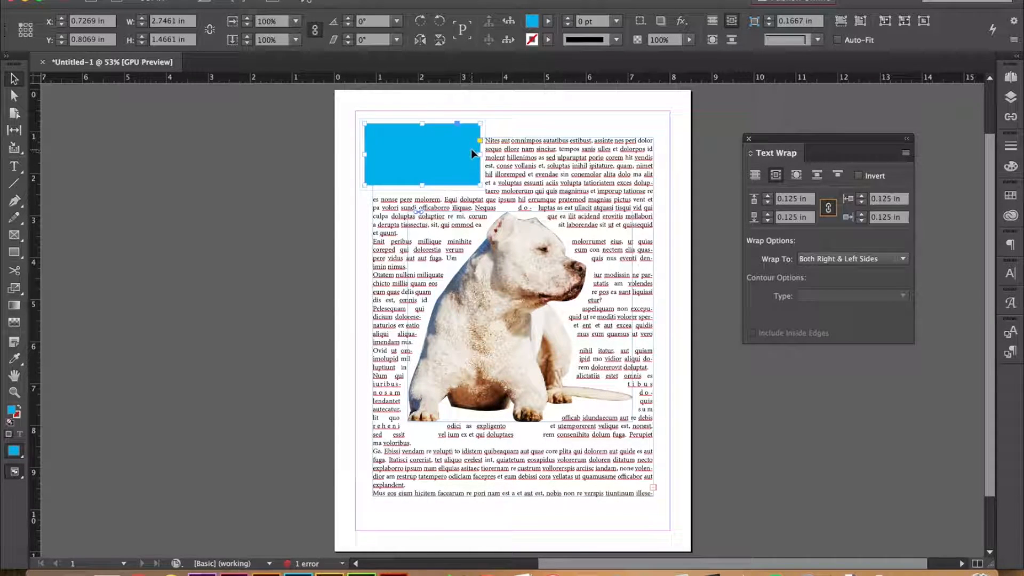
Move the blue rectangle down slightly and resize it to about 2.55 by 1.36 in, flush with the text's left edge, then deselect it
{"action": "left_click_drag", "start_coordinate": [473, 163], "coordinate": [472, 173]}
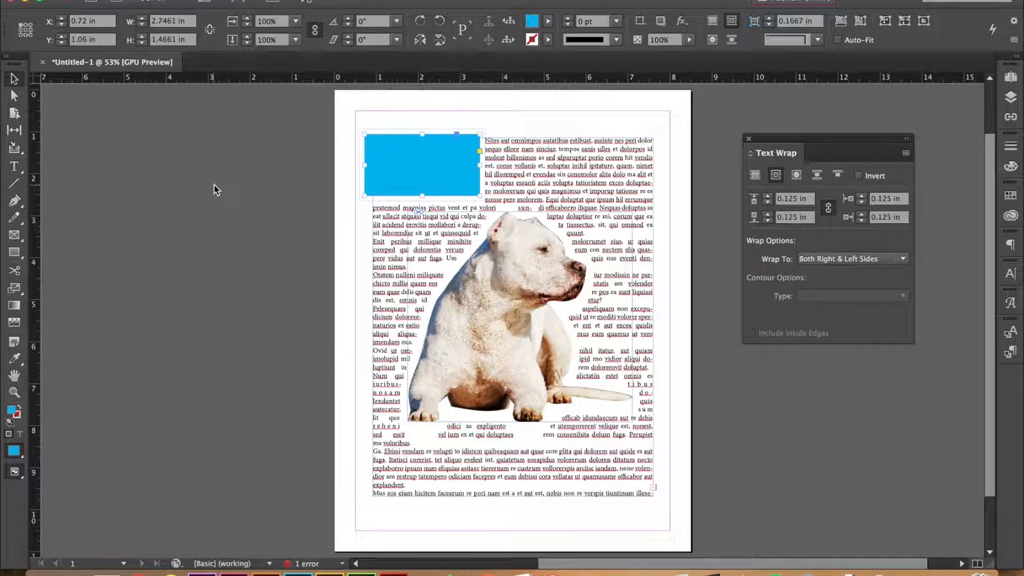
{"action": "left_click_drag", "start_coordinate": [364, 164], "coordinate": [372, 165]}
{"action": "left_click", "coordinate": [338, 165]}
{"action": "left_click", "coordinate": [422, 171]}
{"action": "mouse_move", "coordinate": [426, 196]}
{"action": "left_mouse_down"}
{"action": "mouse_move", "coordinate": [427, 180]}
{"action": "mouse_move", "coordinate": [426, 191]}
{"action": "left_mouse_up"}
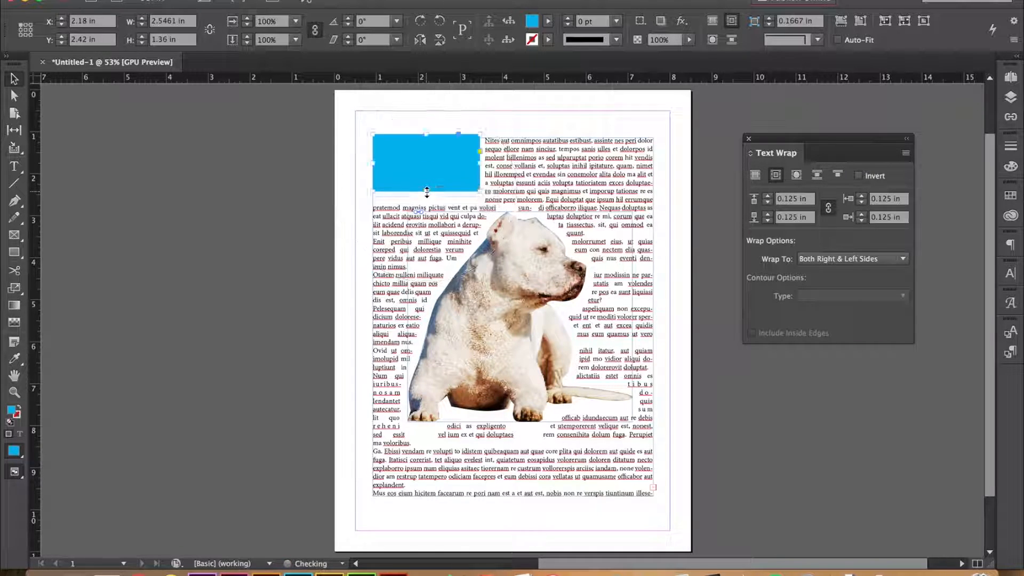
{"action": "left_click", "coordinate": [213, 123]}
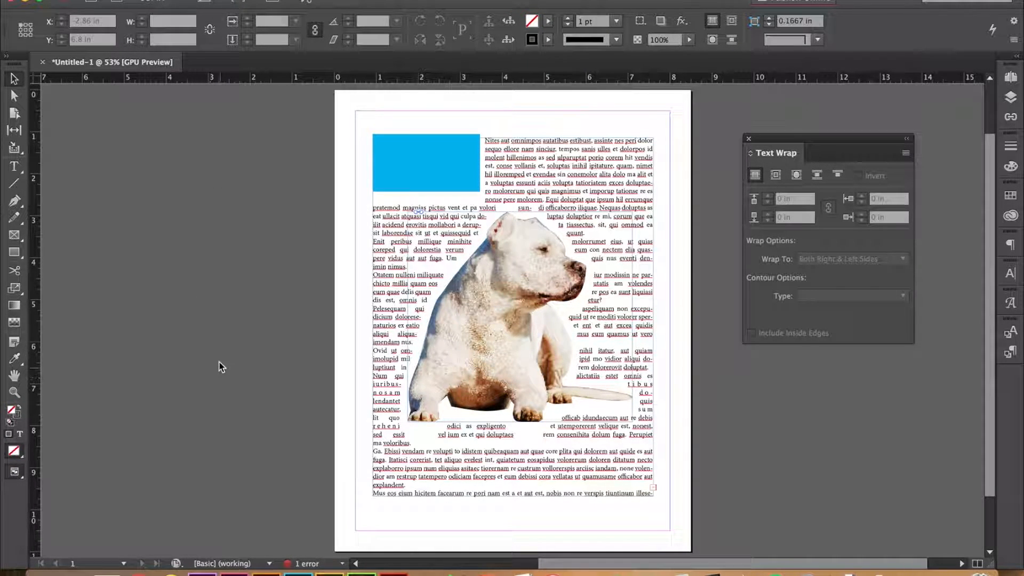